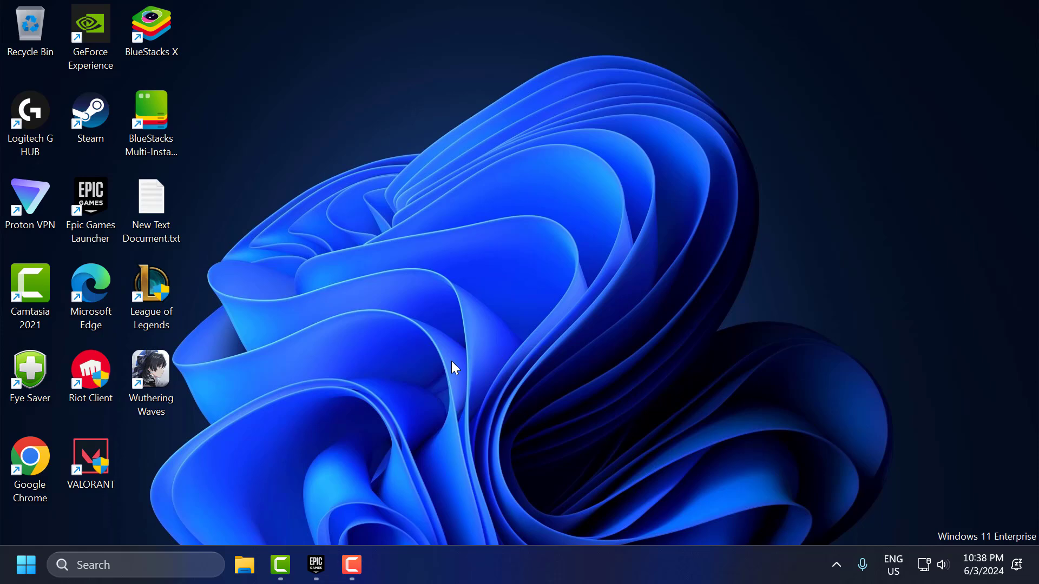
Open the Wuthering Waves install folder from its Manage panel in the Epic Games Launcher library
{"action": "left_click", "coordinate": [322, 565]}
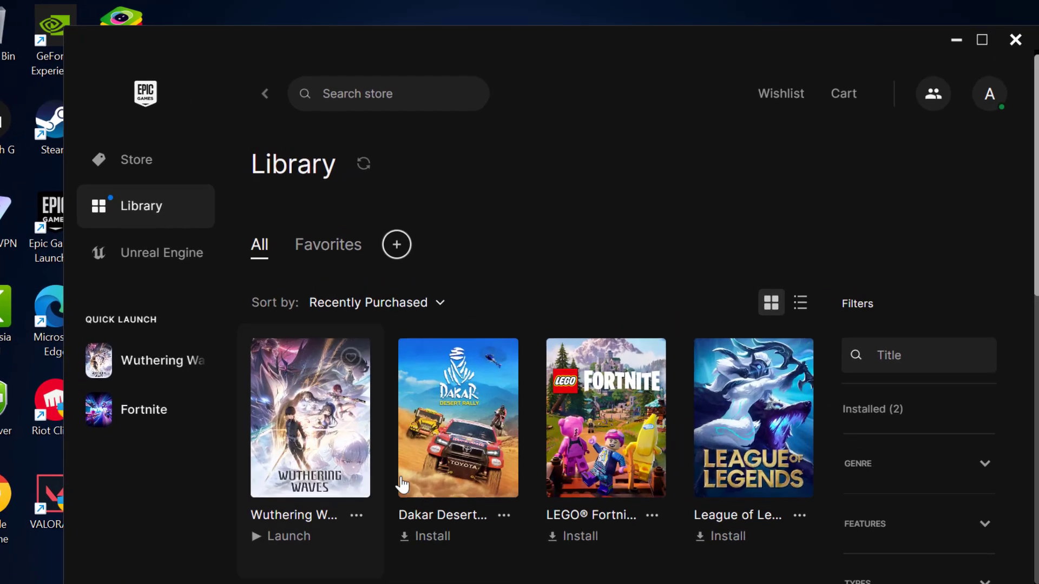
{"action": "left_click", "coordinate": [356, 523]}
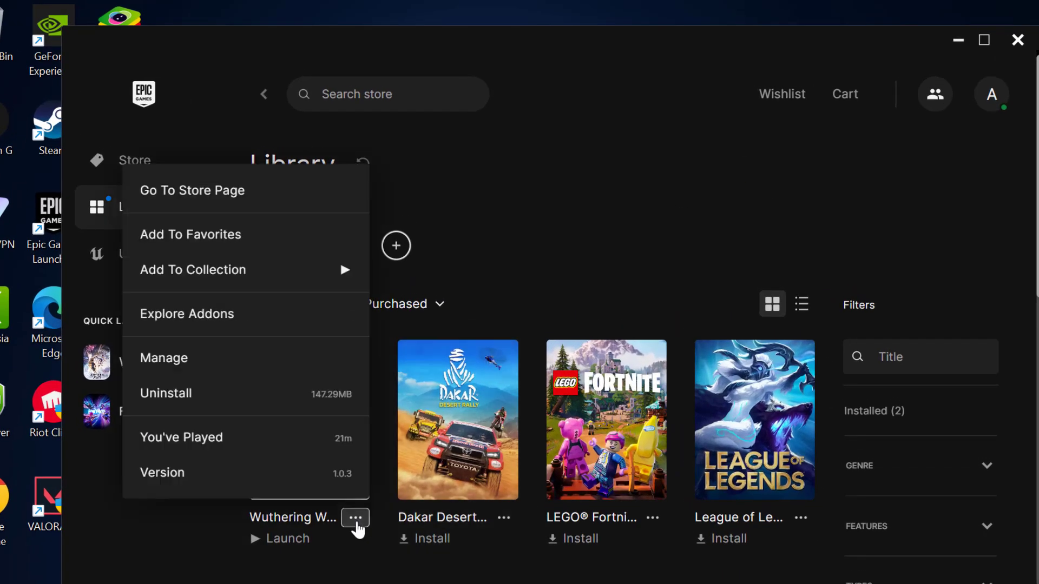
{"action": "left_click", "coordinate": [228, 363]}
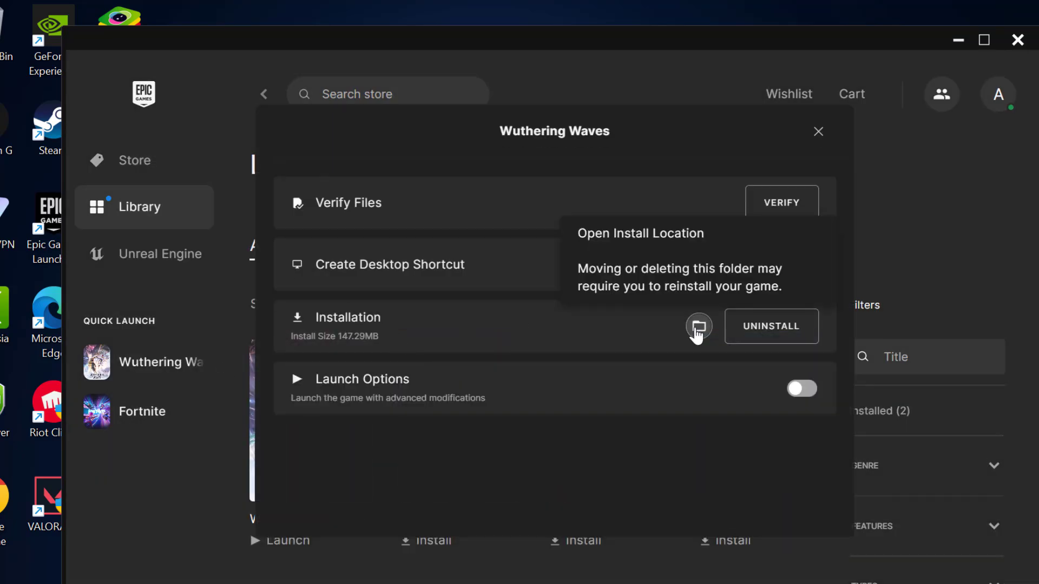
{"action": "left_click", "coordinate": [698, 327]}
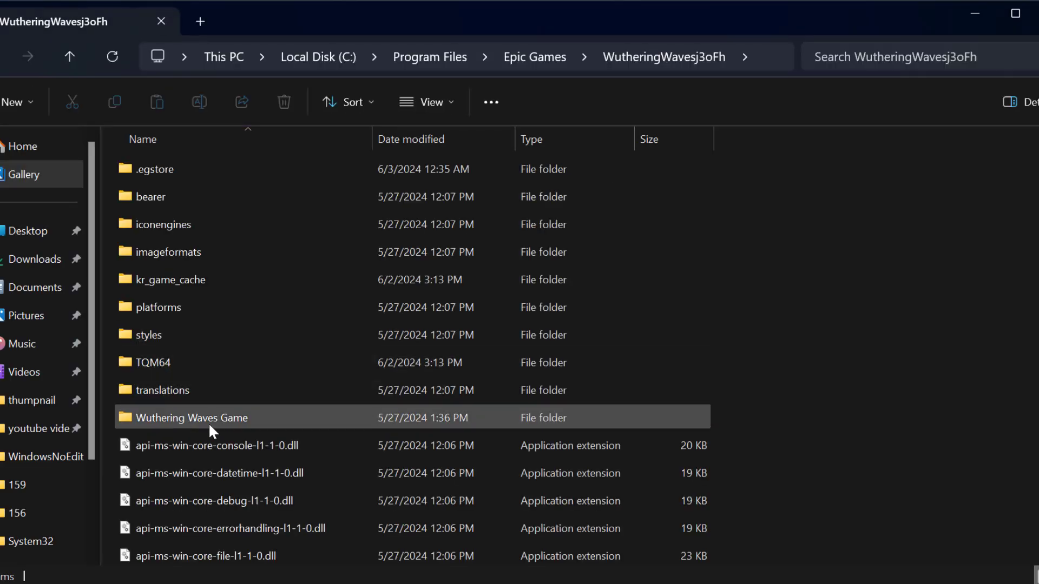
Set Wuthering Waves.exe in the Wuthering Waves Game folder to run as administrator, then close the folder
{"action": "left_click", "coordinate": [248, 421]}
{"action": "double_click", "coordinate": [248, 420]}
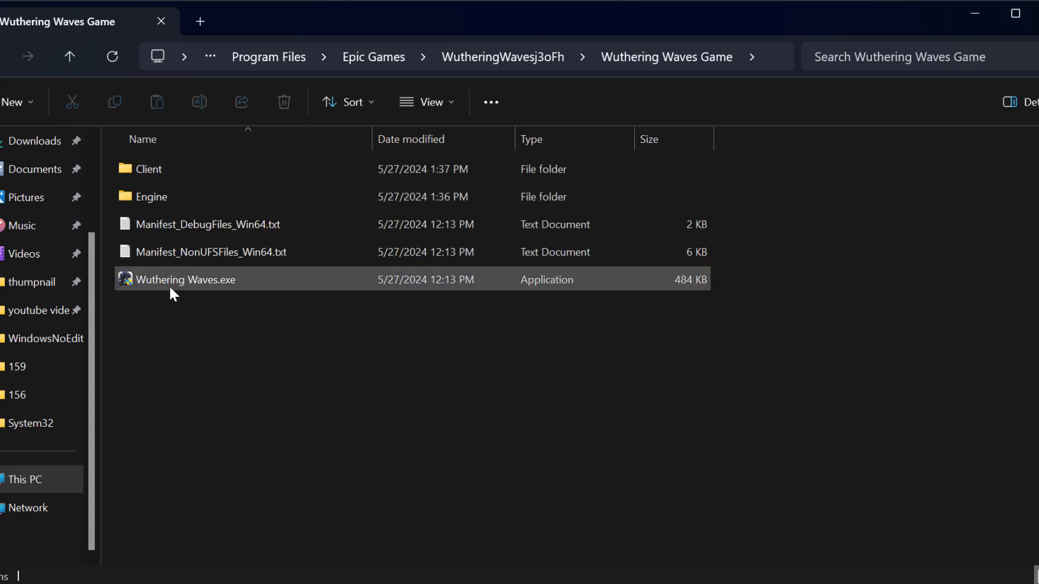
{"action": "left_click", "coordinate": [209, 282]}
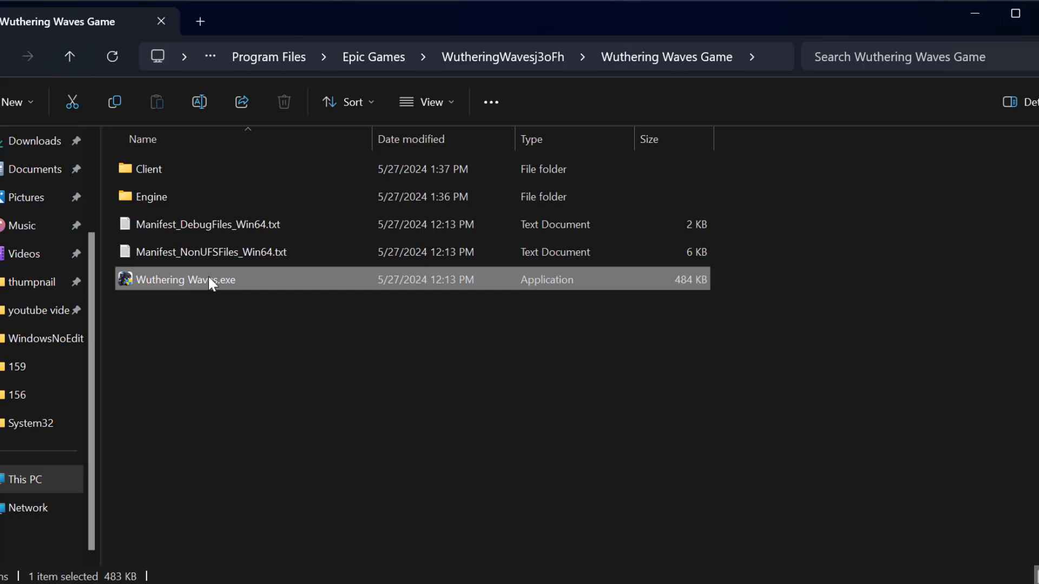
{"action": "right_click", "coordinate": [212, 282]}
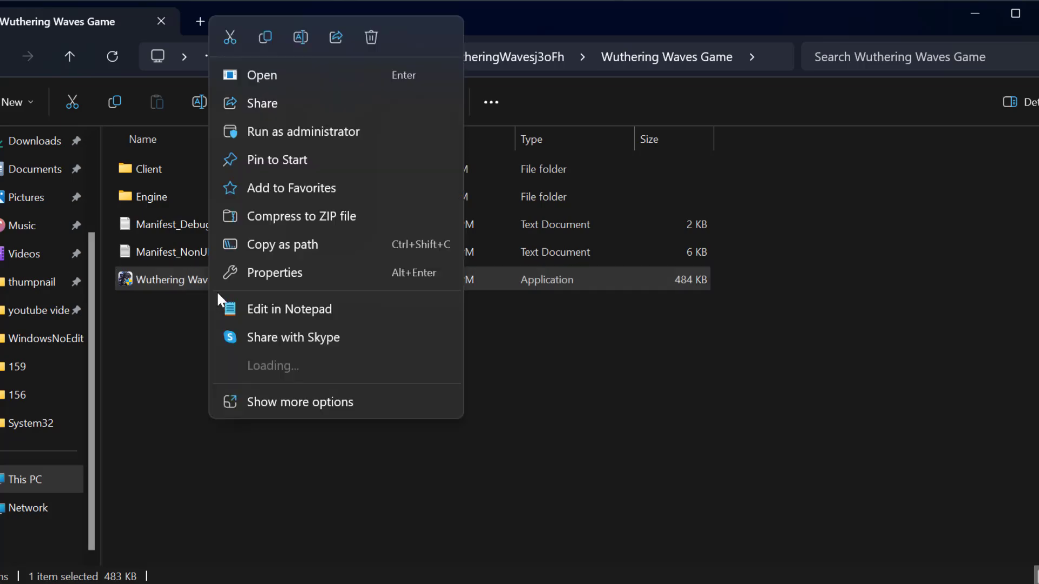
{"action": "left_click", "coordinate": [293, 276]}
{"action": "left_click", "coordinate": [354, 139]}
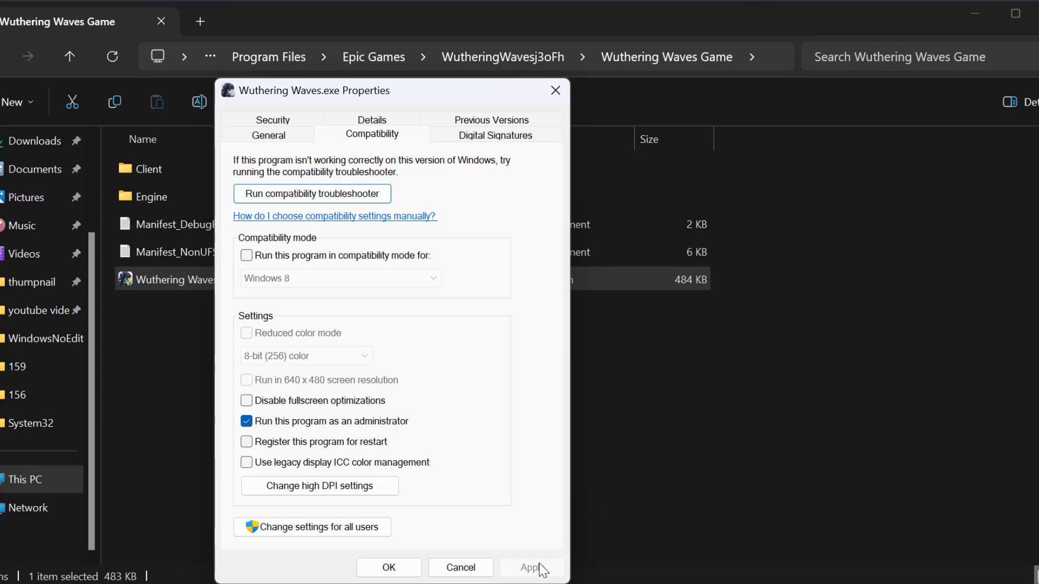
{"action": "left_click", "coordinate": [389, 566]}
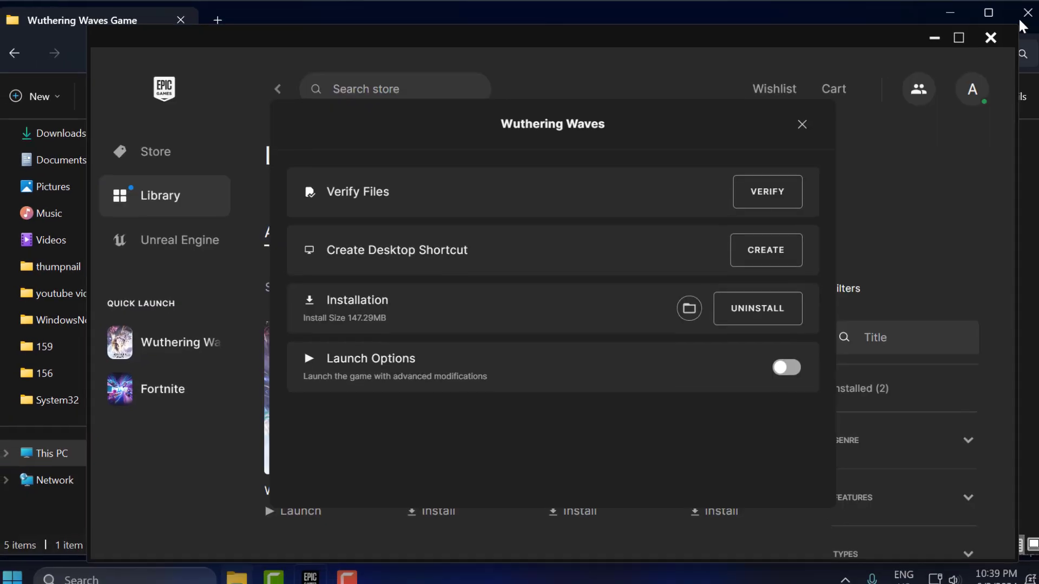
{"action": "left_click", "coordinate": [801, 124]}
Close the launcher's manage dialog and search Windows for 'allow an app through Windows Firewall'
{"action": "left_click", "coordinate": [934, 38]}
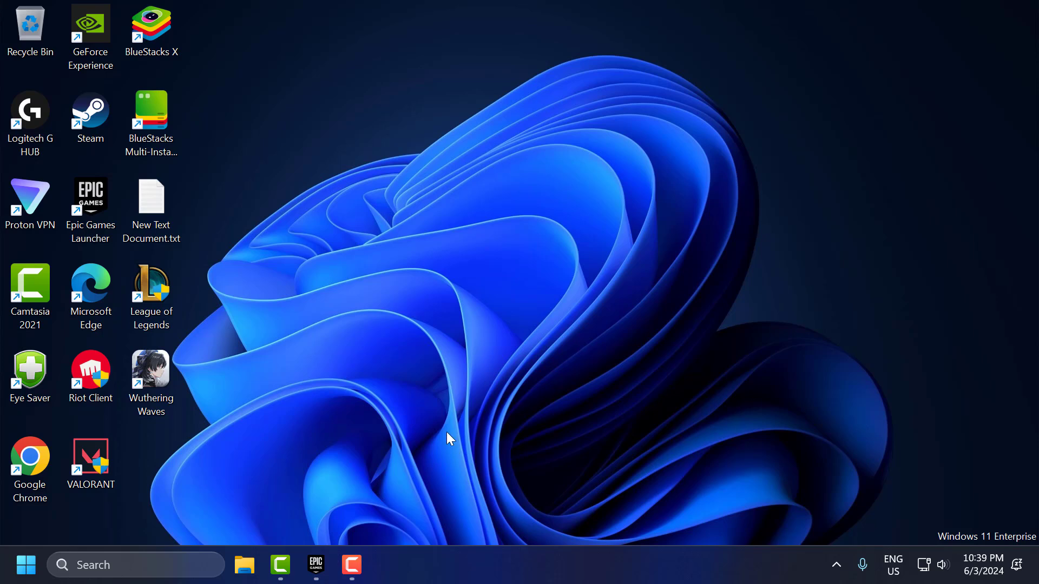
{"action": "left_click", "coordinate": [158, 568]}
{"action": "type", "text": "a"}
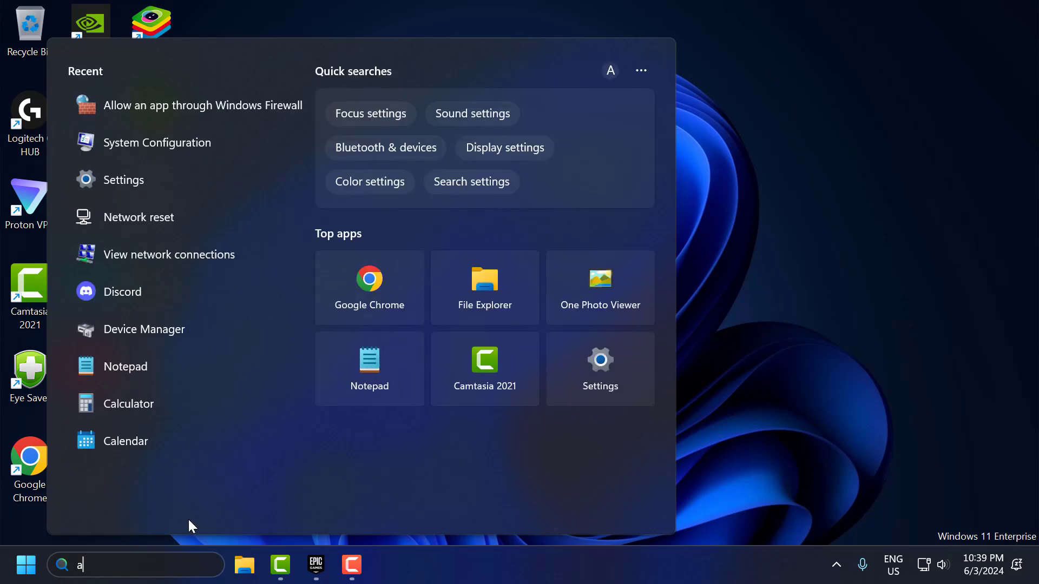
{"action": "type", "text": "llow"}
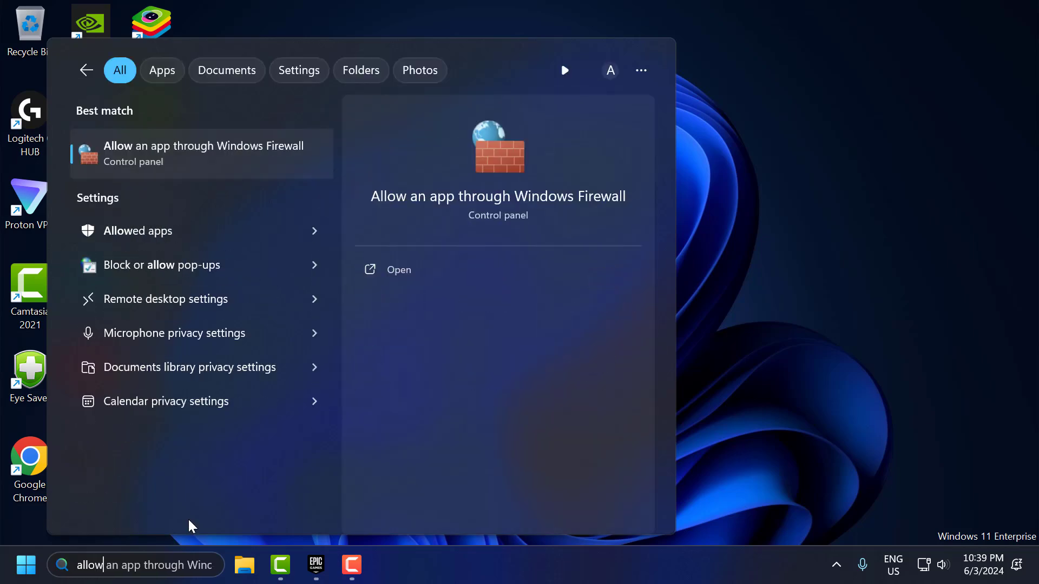
Open 'Allow an app through Windows Firewall', unlock the settings, and start adding another app
{"action": "left_click", "coordinate": [261, 158]}
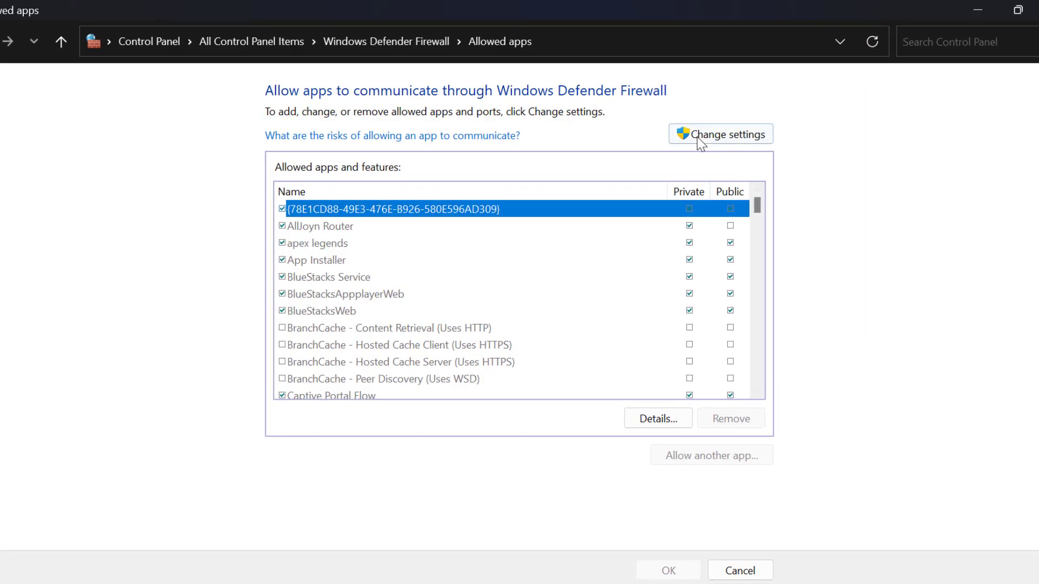
{"action": "left_click", "coordinate": [708, 139]}
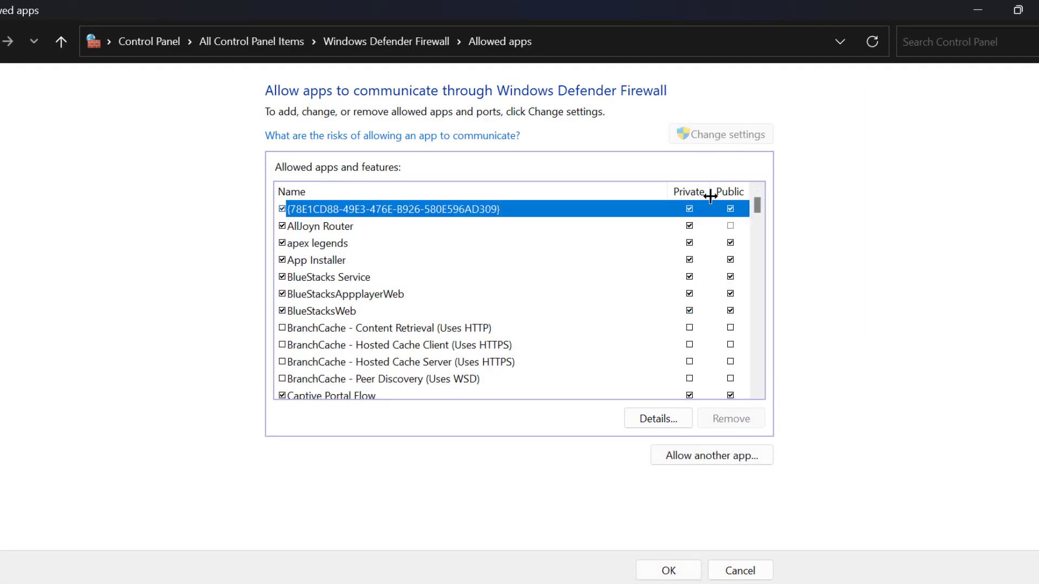
{"action": "left_click", "coordinate": [719, 456]}
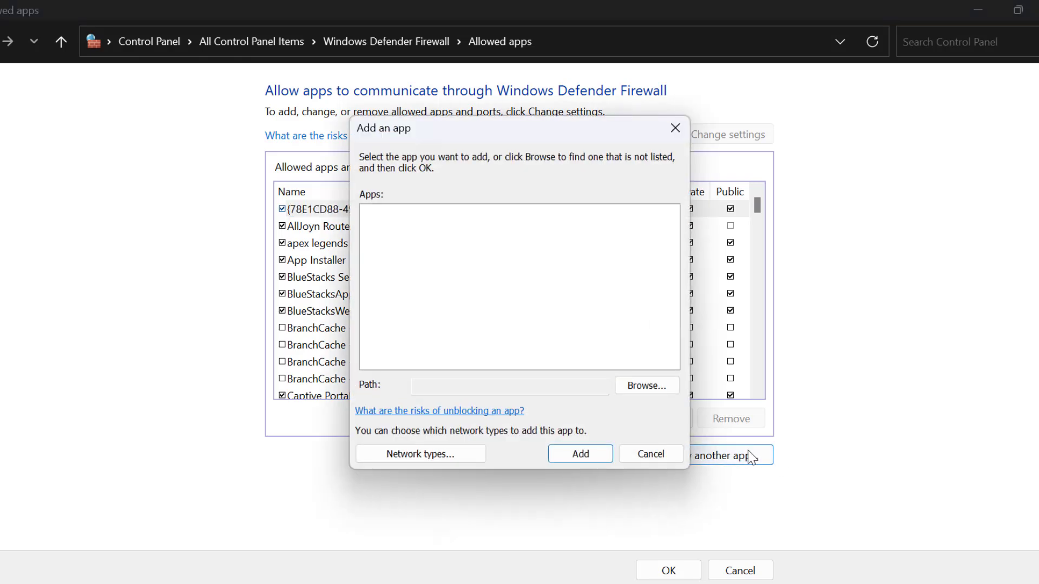
{"action": "left_click", "coordinate": [660, 387]}
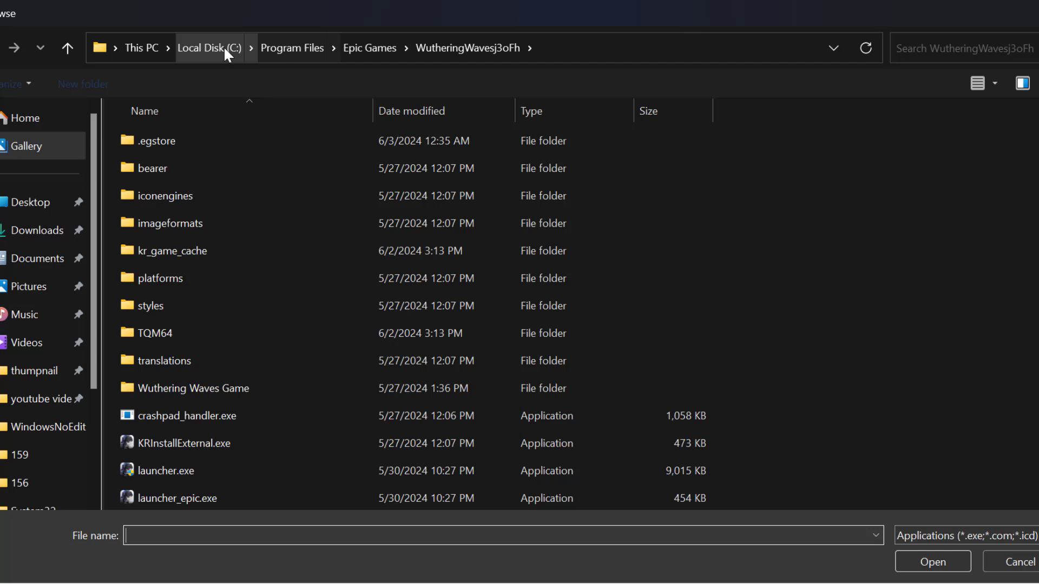
Add C:\Program Files\Epic Games\WutheringWavesj3oFh\Wuthering Waves Game\Wuthering Waves.exe, dismissing the already-listed error
{"action": "left_click", "coordinate": [210, 50]}
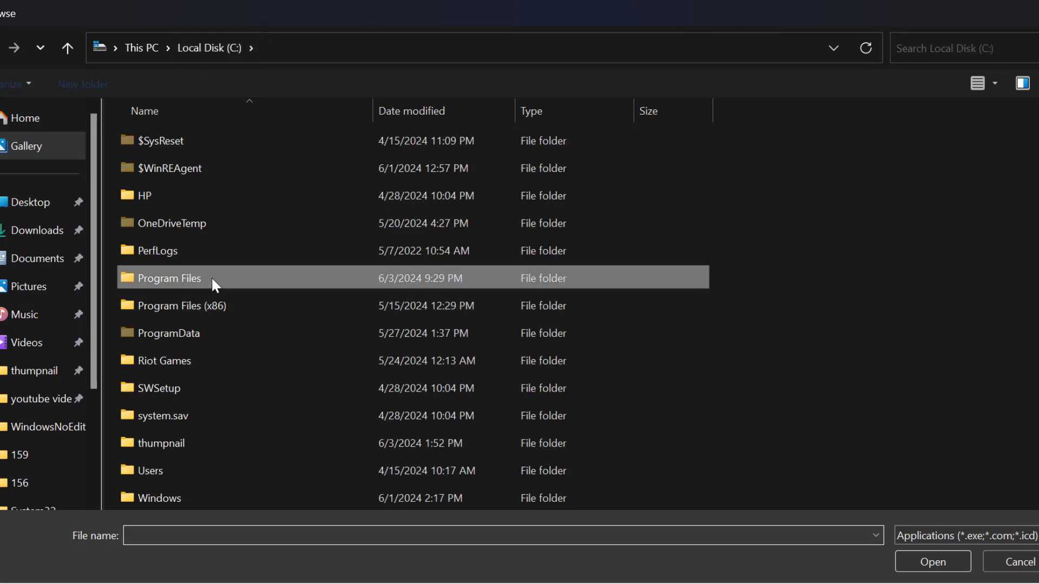
{"action": "double_click", "coordinate": [211, 277]}
{"action": "double_click", "coordinate": [189, 282]}
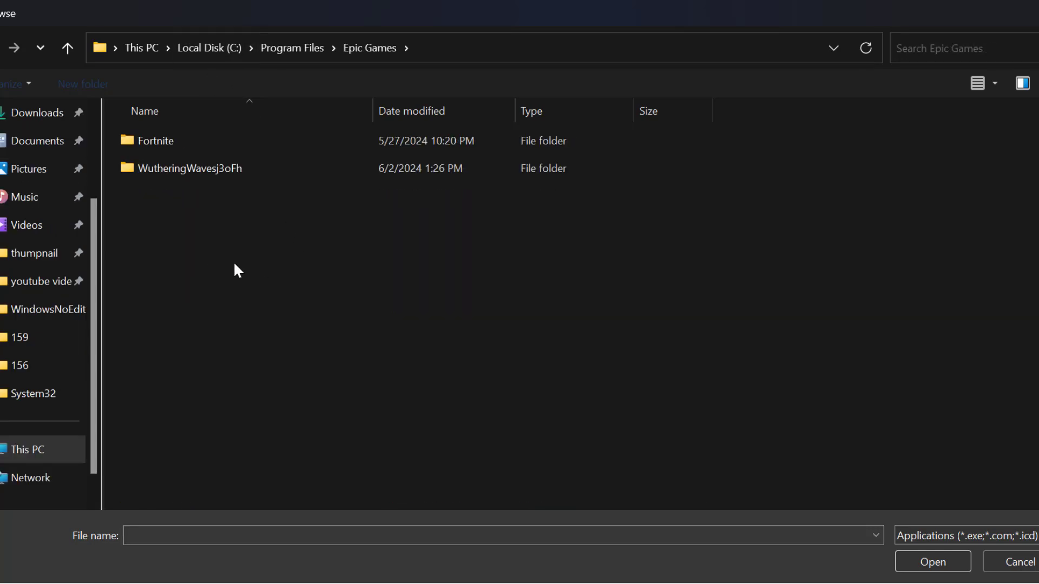
{"action": "double_click", "coordinate": [199, 171]}
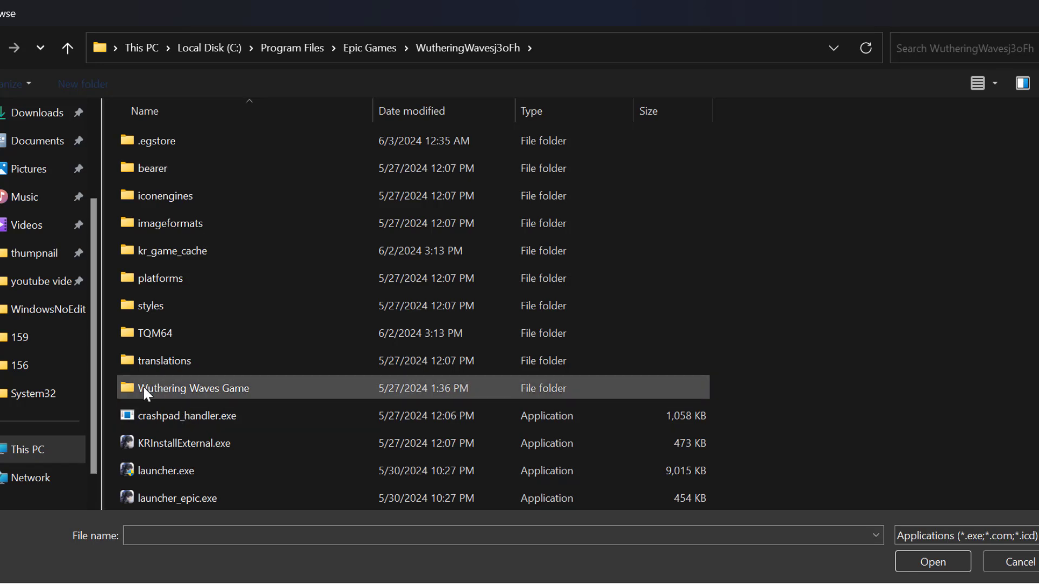
{"action": "double_click", "coordinate": [282, 388]}
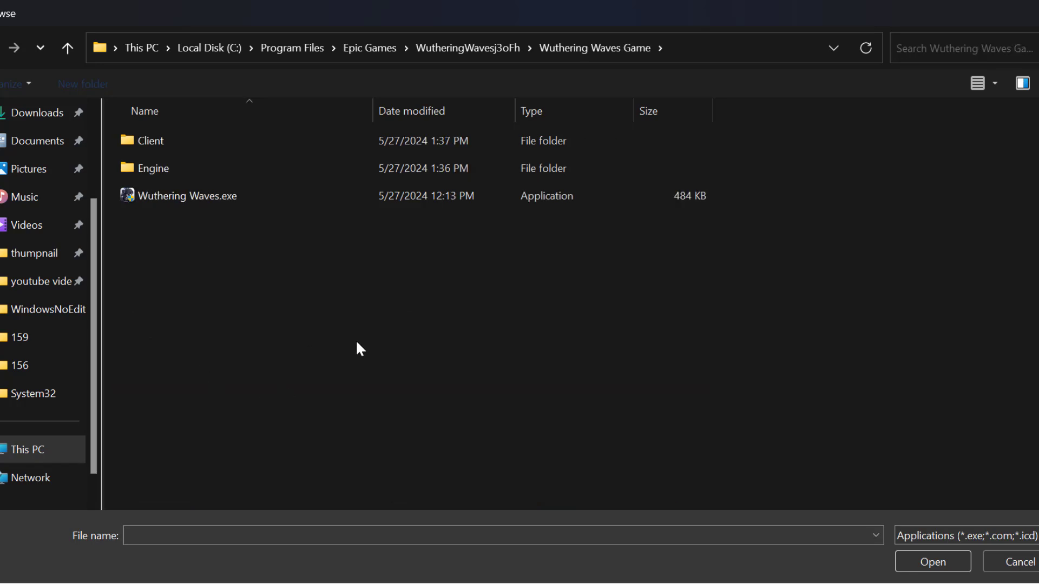
{"action": "left_click", "coordinate": [210, 197]}
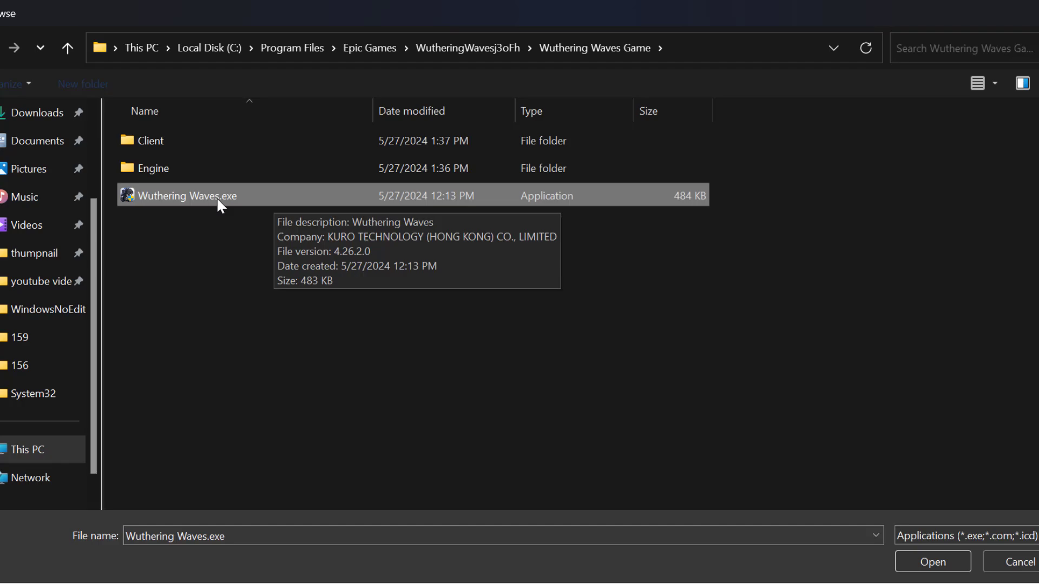
{"action": "left_click", "coordinate": [926, 564]}
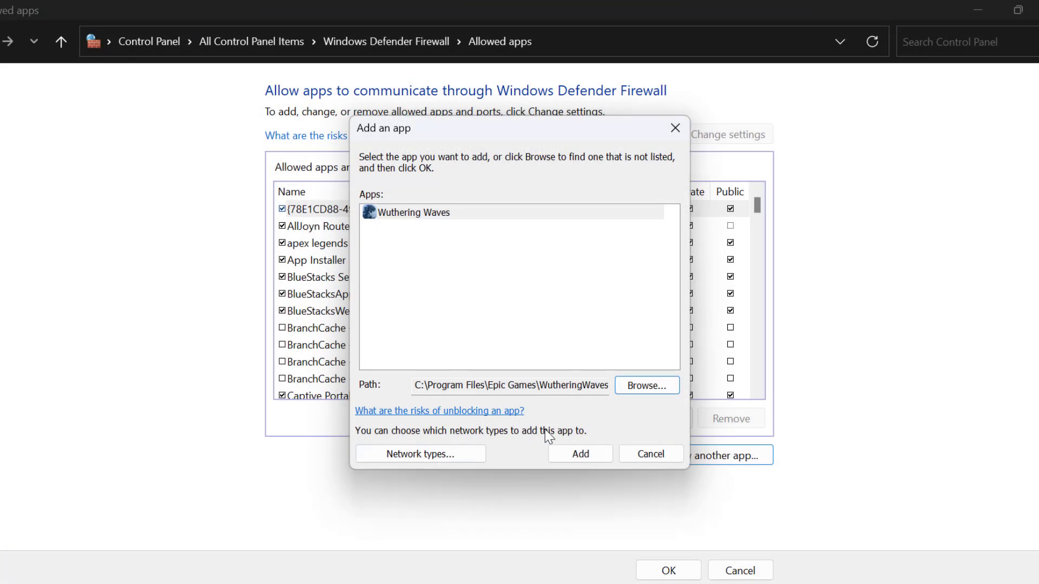
{"action": "left_click", "coordinate": [585, 456]}
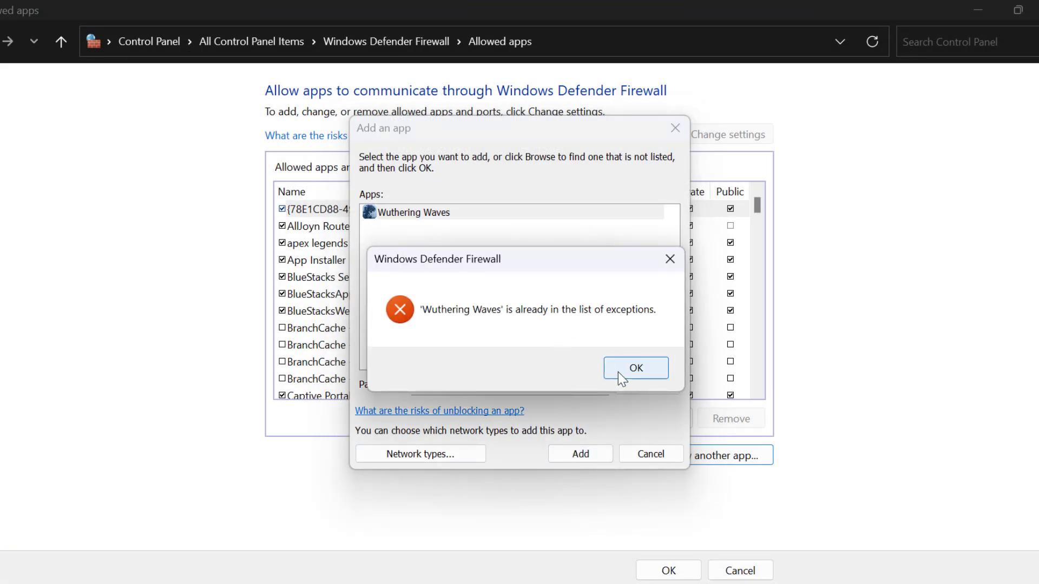
{"action": "left_click", "coordinate": [628, 370]}
Confirm the Wuthering Waves entries are allowed on Private and Public networks and save the firewall settings
{"action": "left_click", "coordinate": [649, 461]}
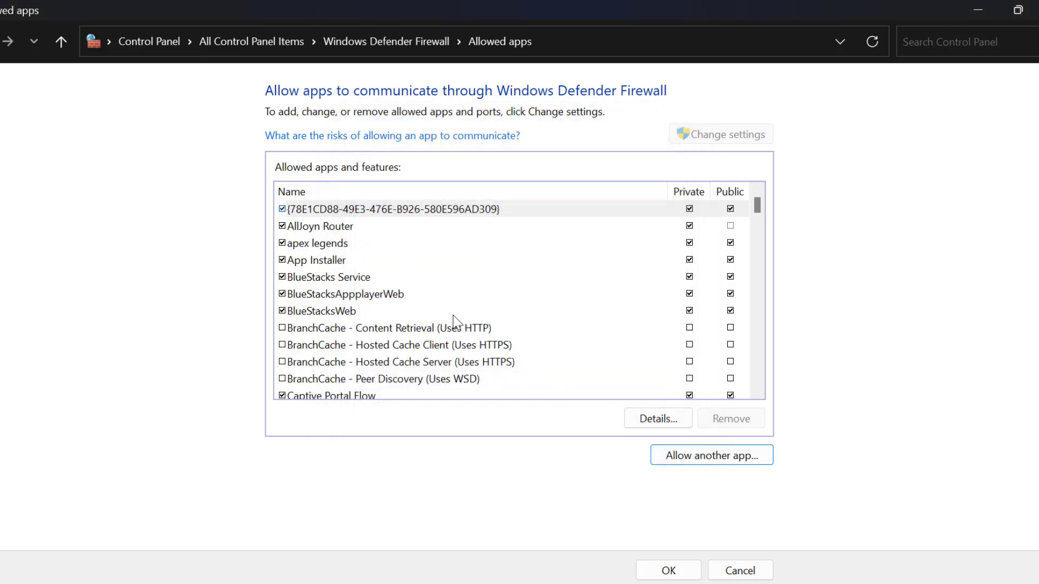
{"action": "left_click", "coordinate": [390, 313]}
{"action": "key", "text": "w"}
{"action": "key", "text": "u"}
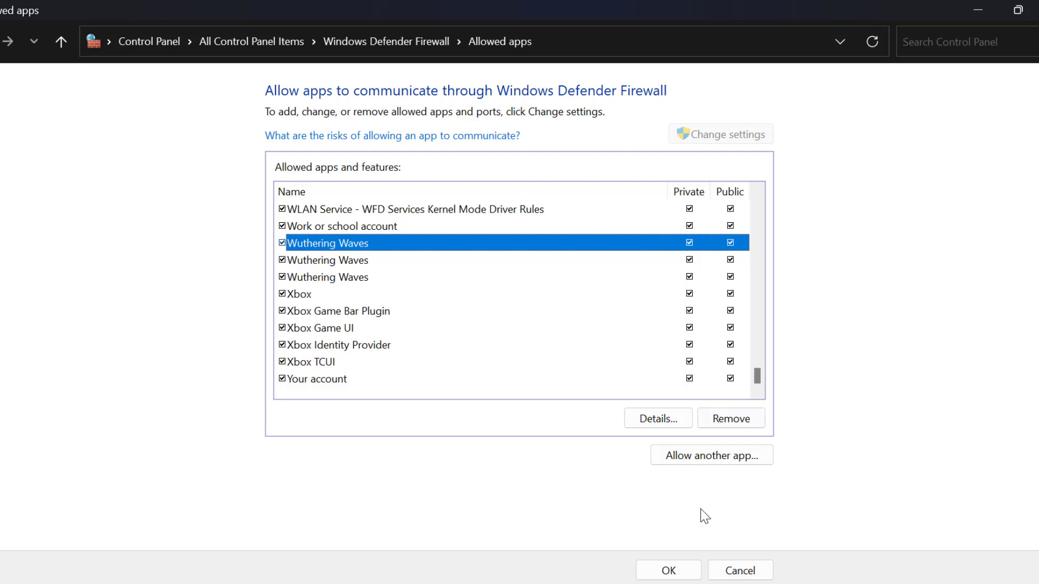
{"action": "left_click", "coordinate": [669, 571]}
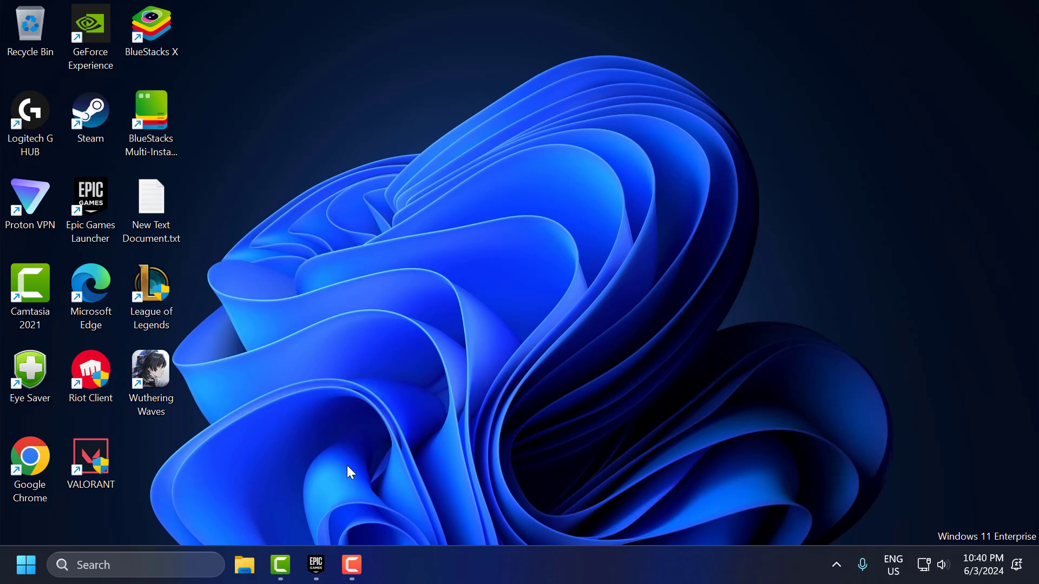
Open Device Manager and run an automatic driver search for the Realtek PCIe GbE Family Controller
{"action": "left_click", "coordinate": [153, 565]}
{"action": "type", "text": "device Manager"}
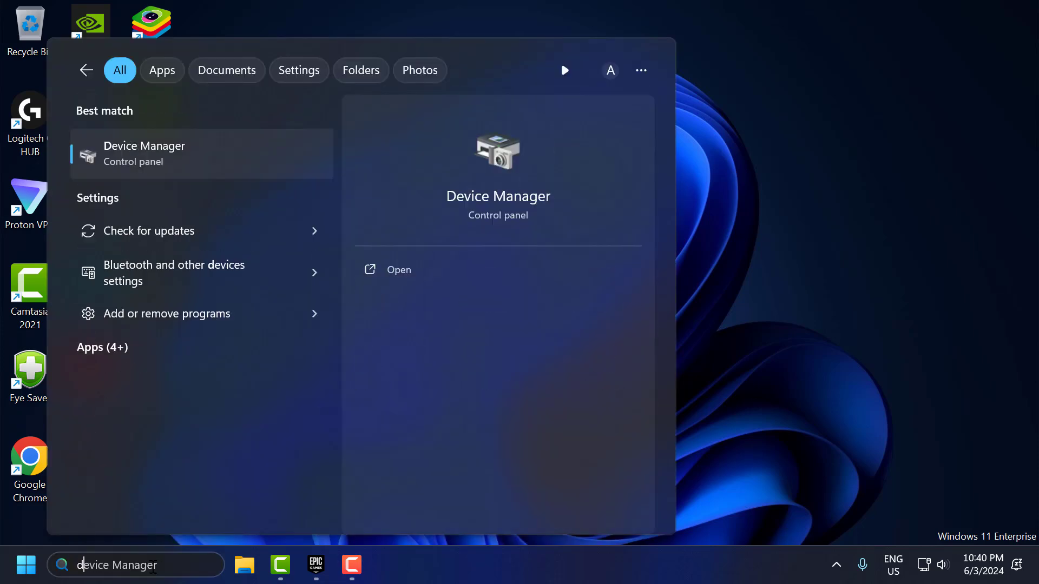
{"action": "left_click", "coordinate": [258, 165]}
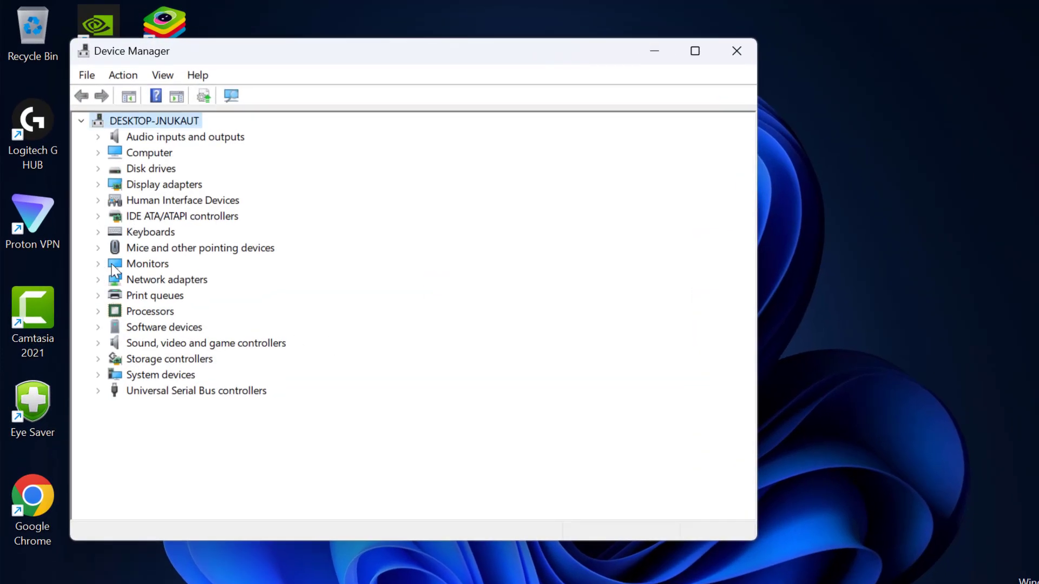
{"action": "left_click", "coordinate": [98, 280]}
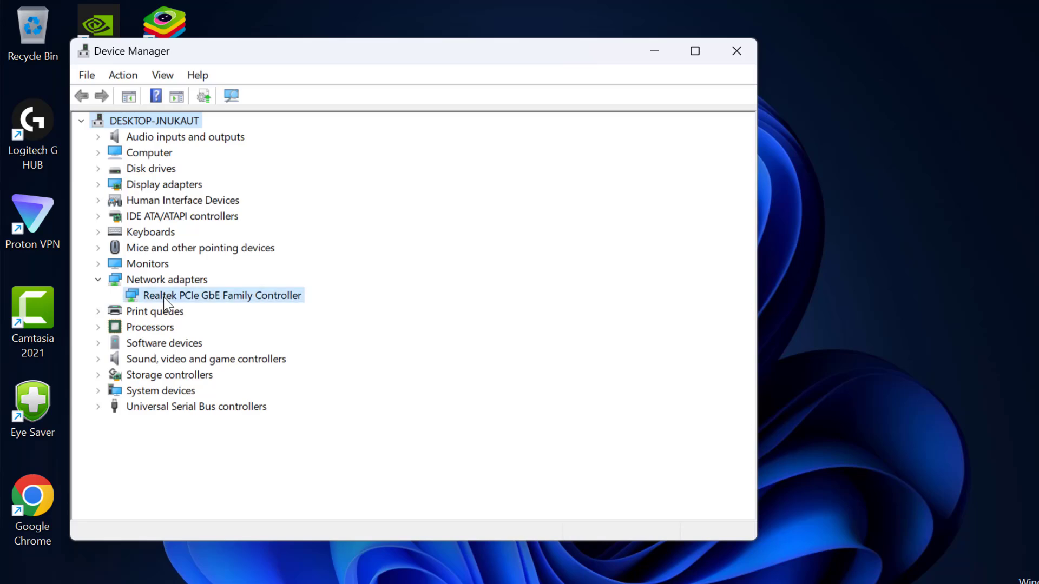
{"action": "left_click", "coordinate": [164, 297]}
{"action": "right_click", "coordinate": [166, 296]}
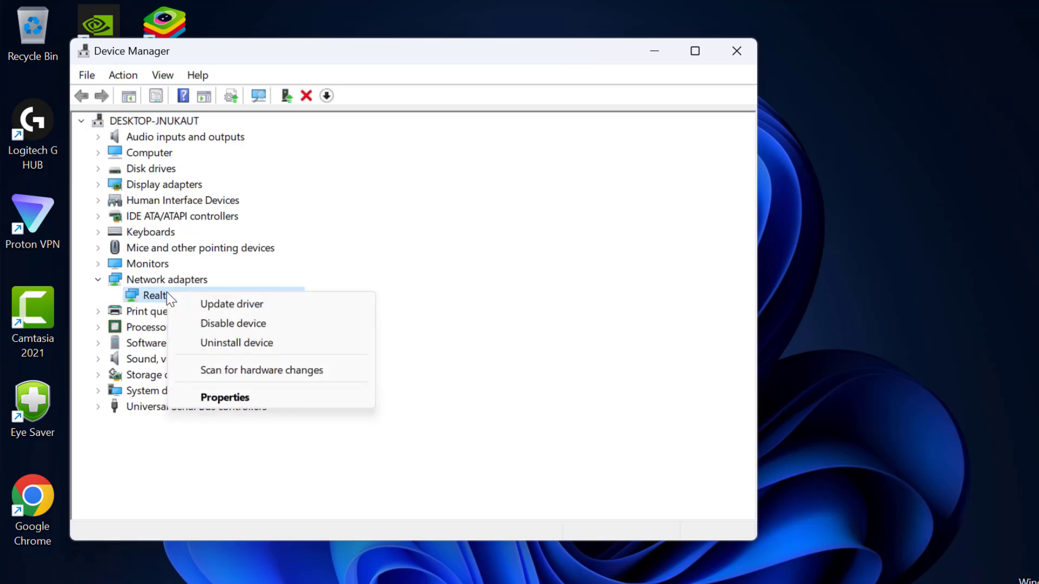
{"action": "left_click", "coordinate": [229, 304]}
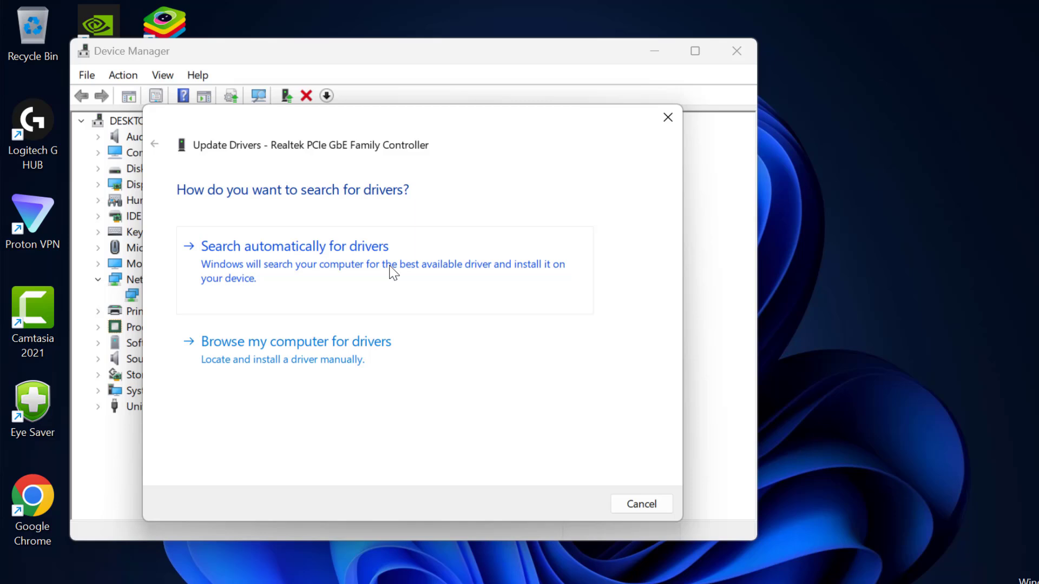
{"action": "left_click", "coordinate": [283, 271]}
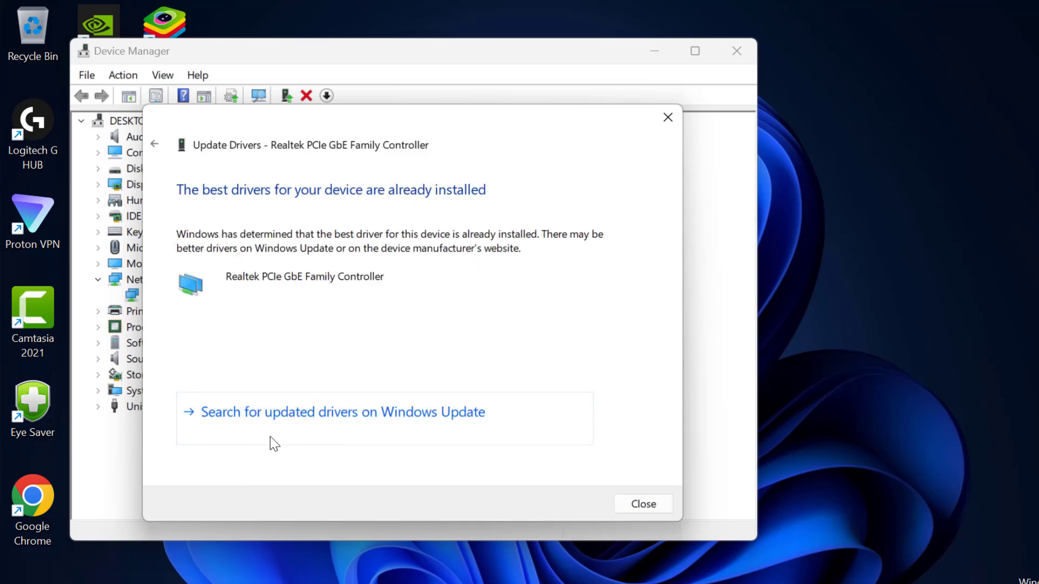
Check Windows Update for newer drivers and updates, confirm it's up to date, and close Settings
{"action": "left_click", "coordinate": [440, 419]}
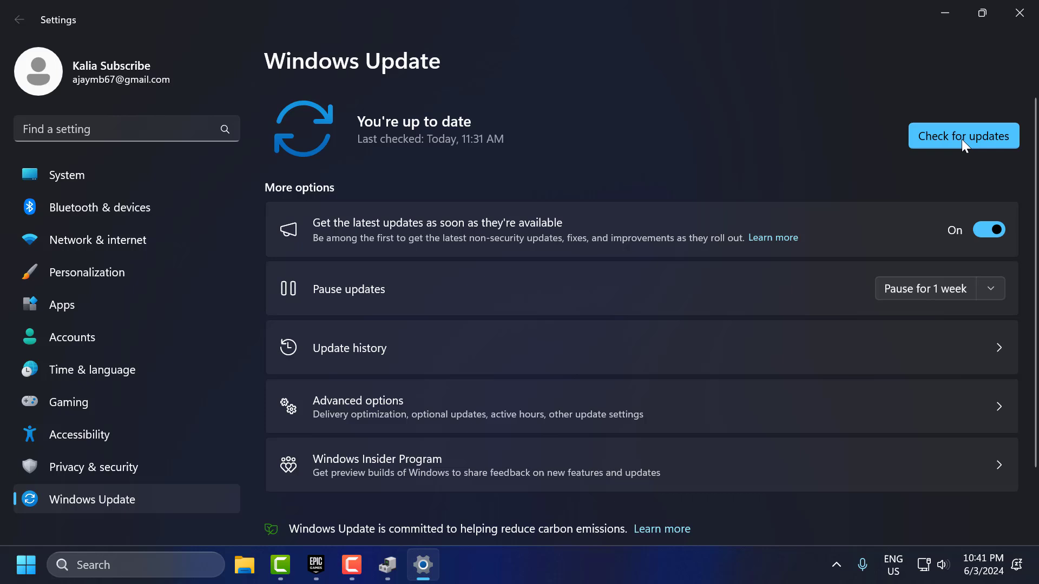
{"action": "left_click", "coordinate": [961, 138]}
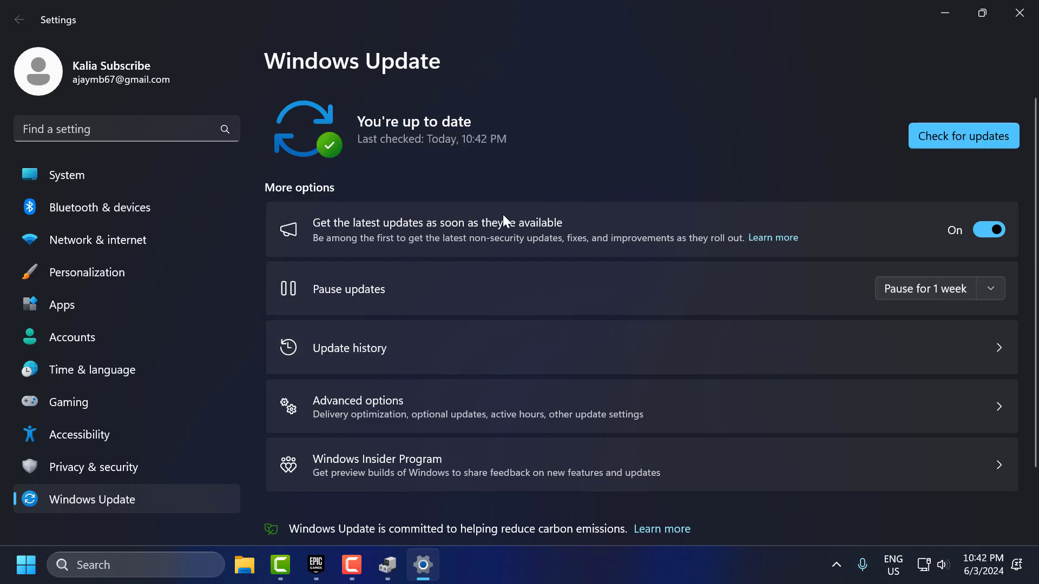
{"action": "left_click", "coordinate": [1019, 12]}
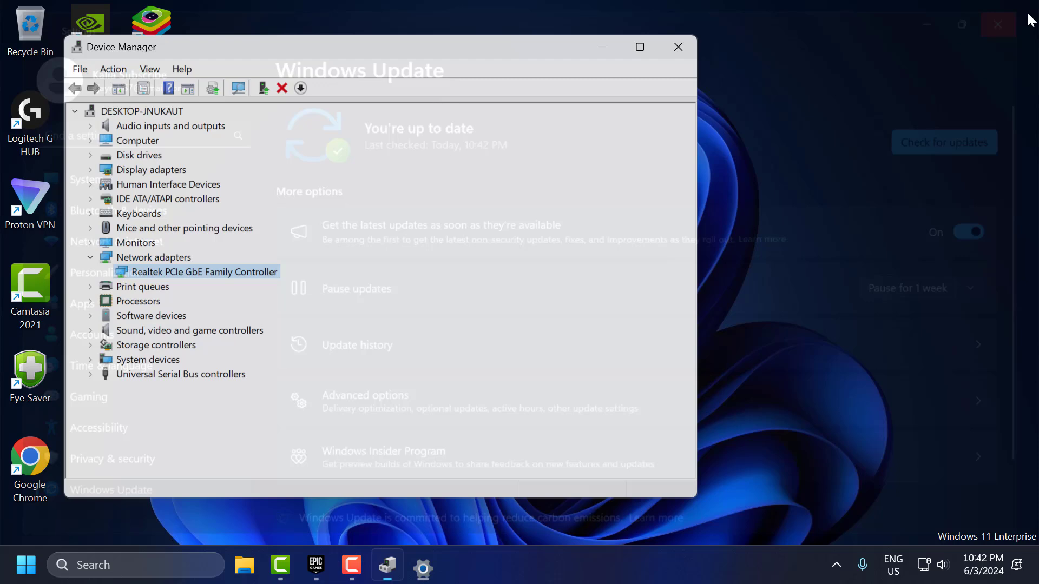
Close Device Manager and open the Ethernet connection's properties from Network Connections
{"action": "left_click", "coordinate": [678, 47]}
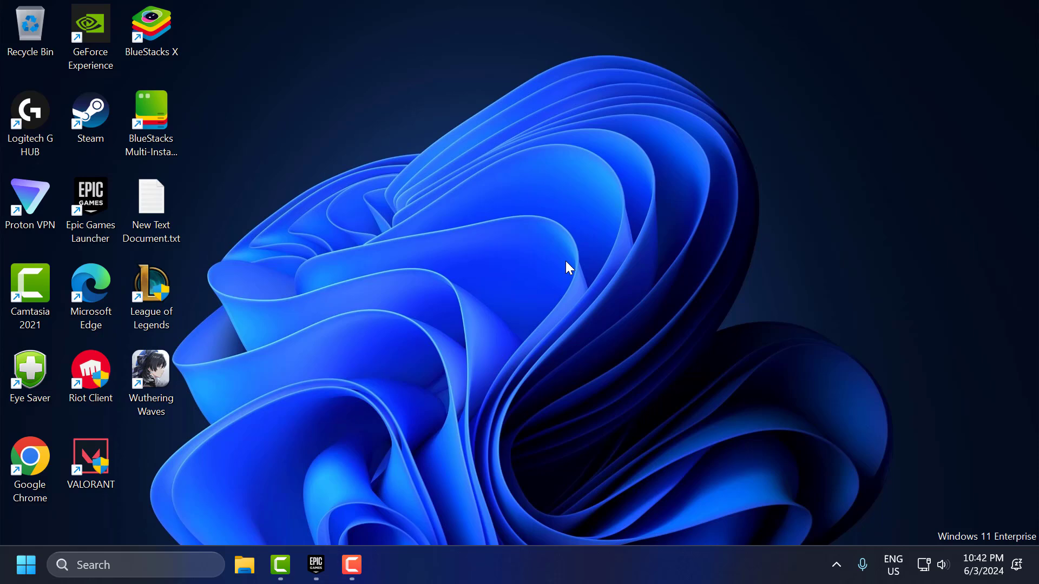
{"action": "left_click", "coordinate": [204, 564]}
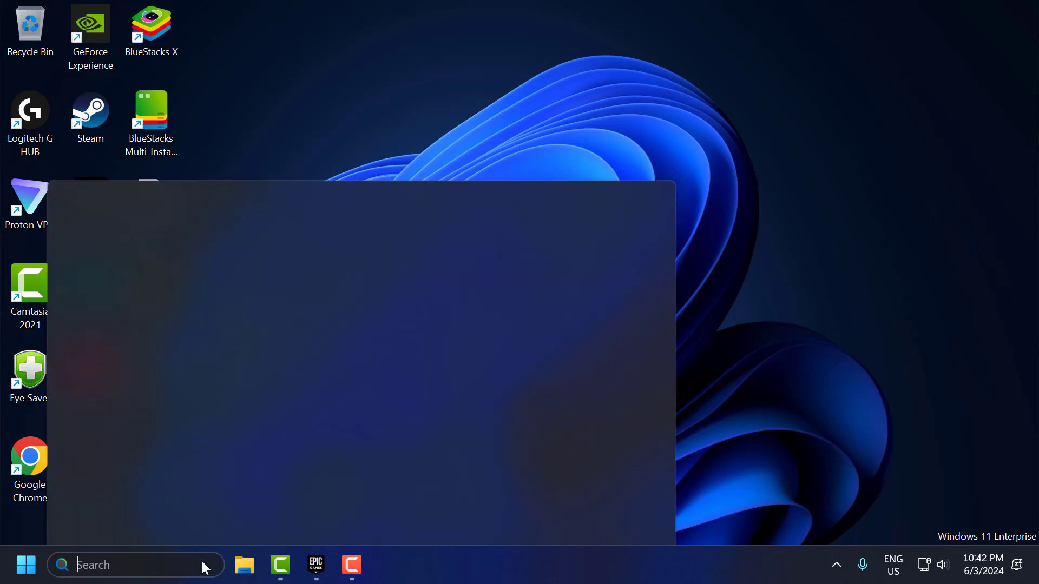
{"action": "type", "text": "view"}
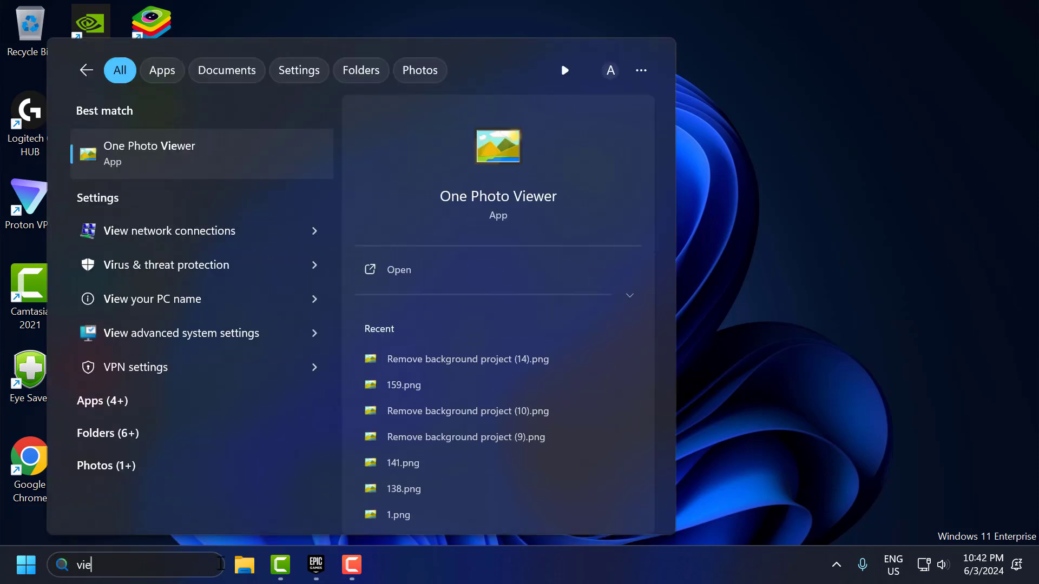
{"action": "left_click", "coordinate": [222, 158]}
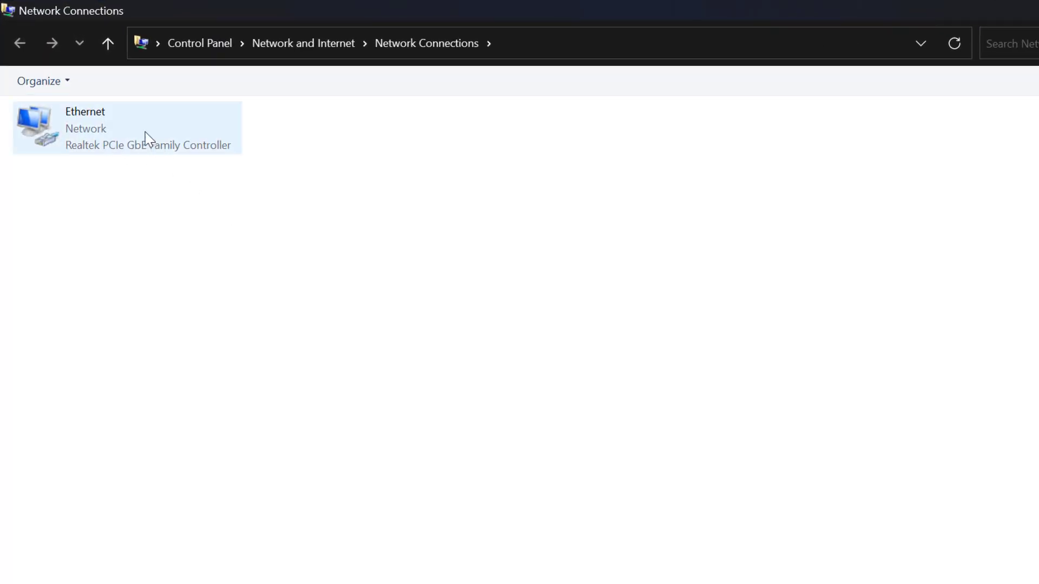
{"action": "left_click", "coordinate": [88, 132]}
{"action": "right_click", "coordinate": [95, 143]}
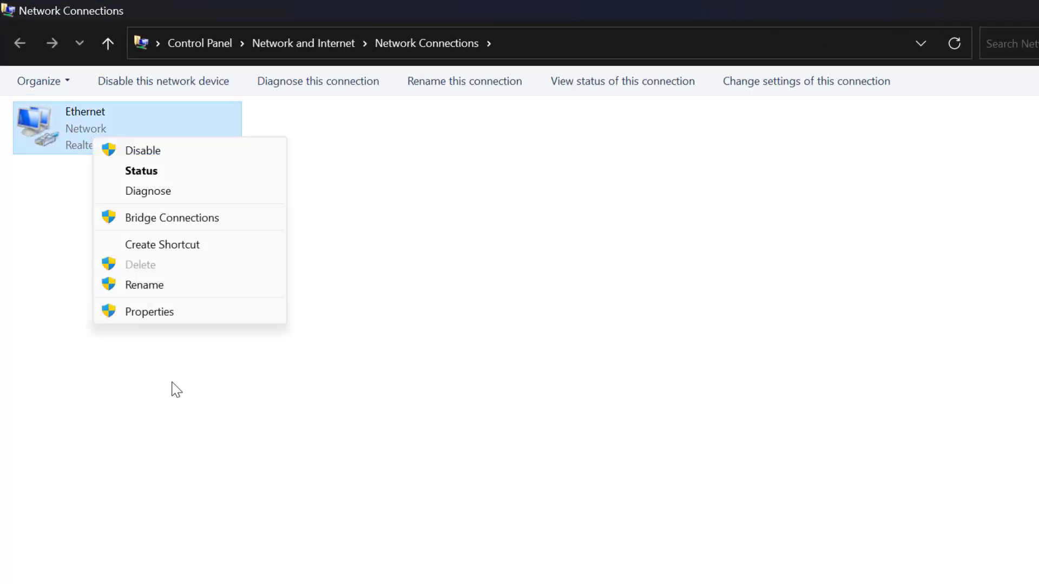
{"action": "left_click", "coordinate": [160, 312]}
Set the IPv4 DNS servers to 8.8.8.8 preferred and 8.8.4.4 alternate, then close Ethernet properties
{"action": "left_click", "coordinate": [144, 292]}
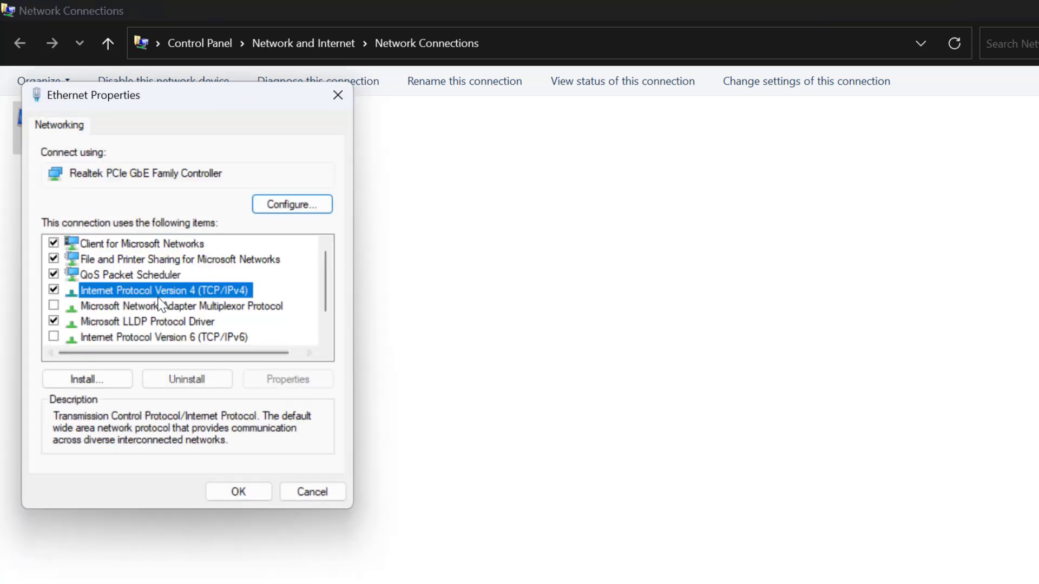
{"action": "left_click", "coordinate": [304, 384]}
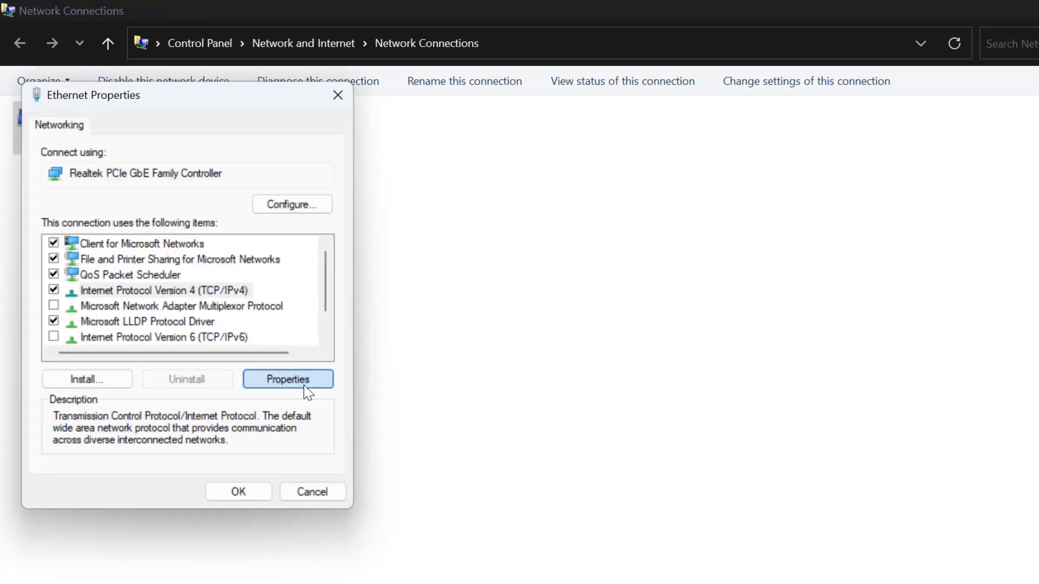
{"action": "left_click", "coordinate": [86, 401]}
{"action": "left_click", "coordinate": [86, 421]}
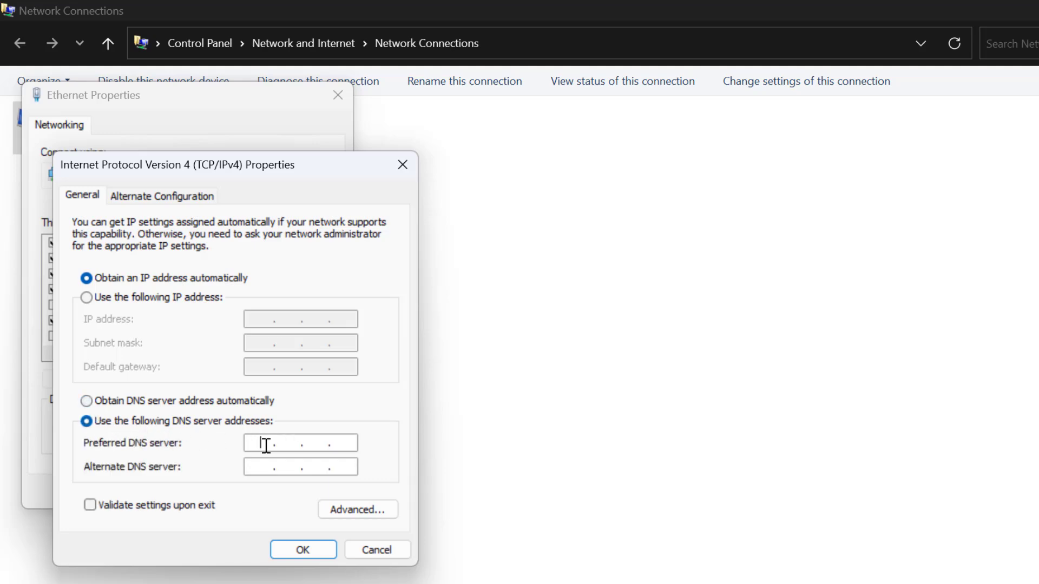
{"action": "type", "text": "8.8.8.8"}
{"action": "left_click", "coordinate": [262, 467]}
{"action": "type", "text": "8.8.4.4"}
{"action": "left_click", "coordinate": [313, 542]}
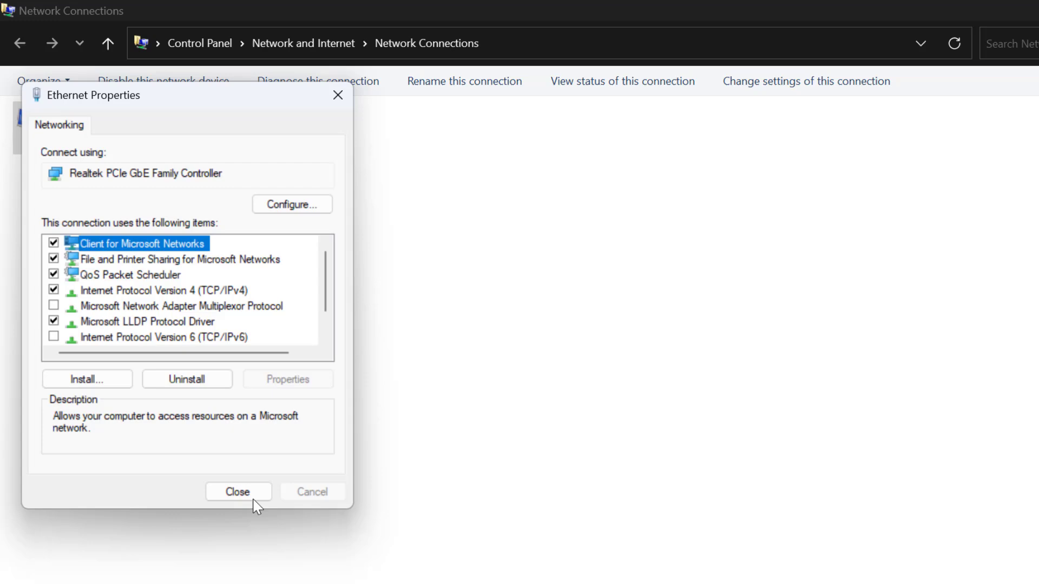
{"action": "left_click", "coordinate": [254, 493]}
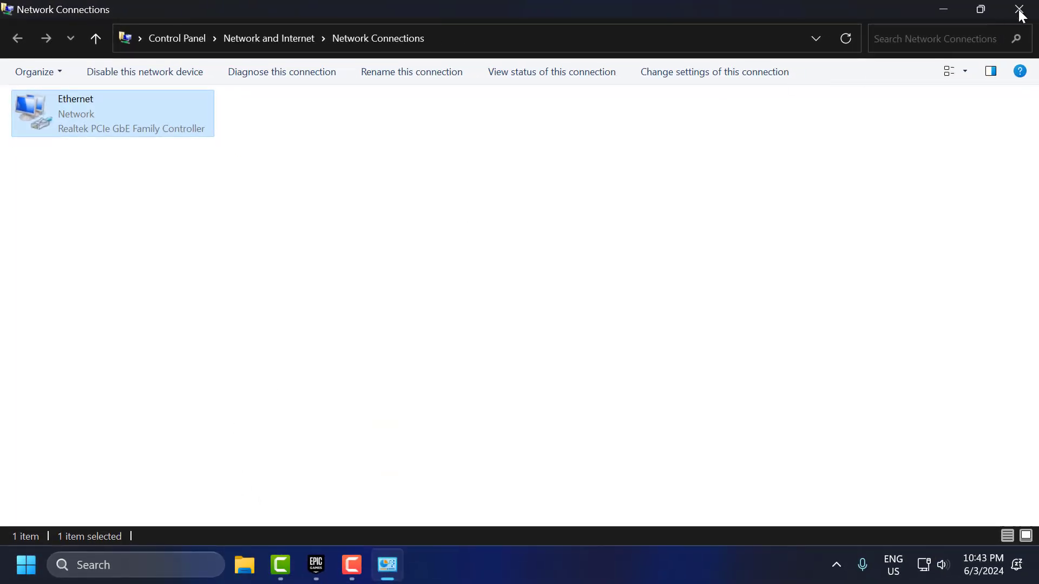
Close Network Connections, visit the Network reset page, decline the reset confirmation, and close Settings
{"action": "left_click", "coordinate": [1020, 10]}
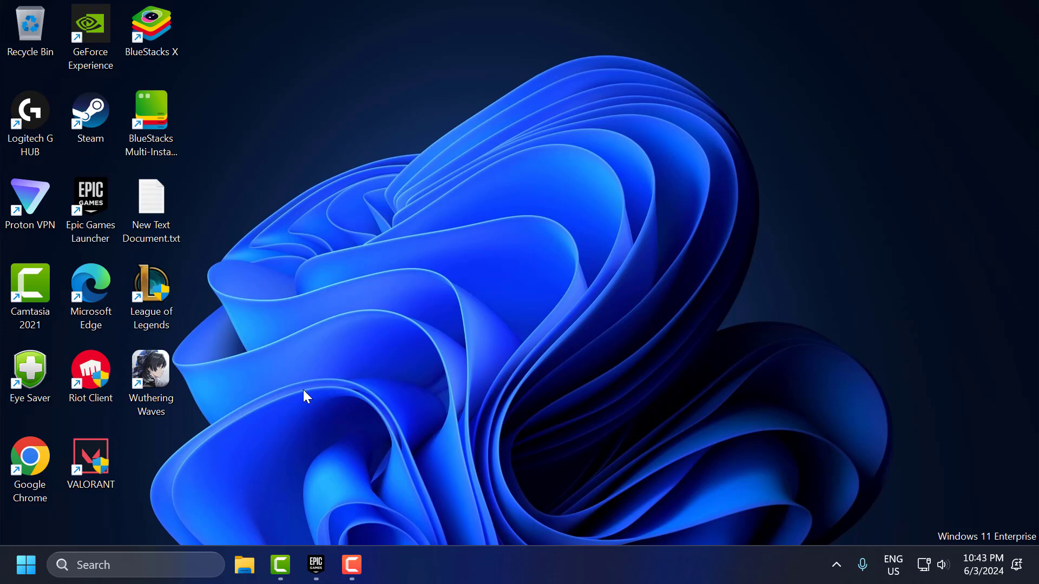
{"action": "left_click", "coordinate": [184, 563]}
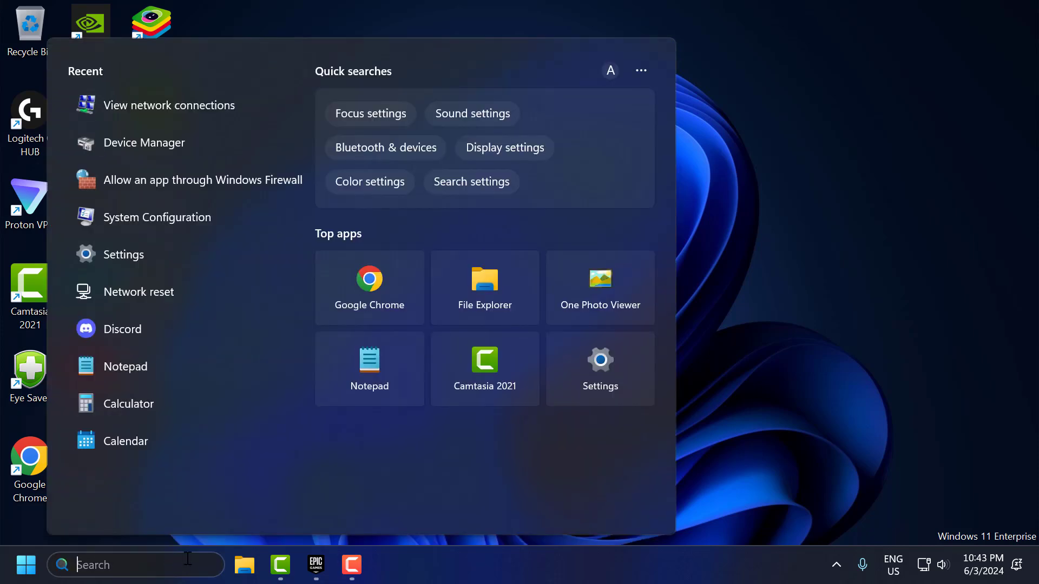
{"action": "type", "text": "network reset"}
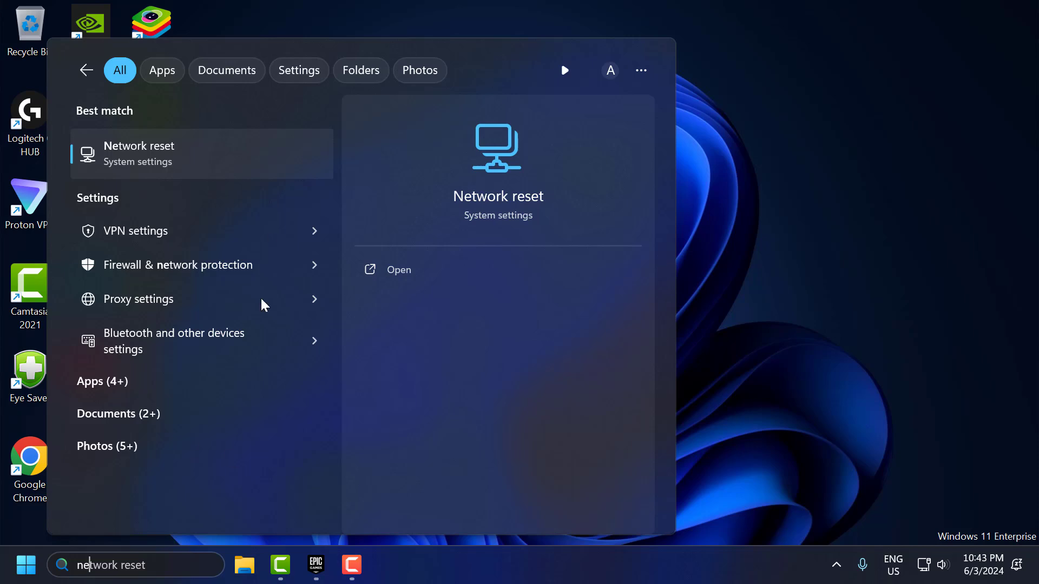
{"action": "left_click", "coordinate": [221, 147]}
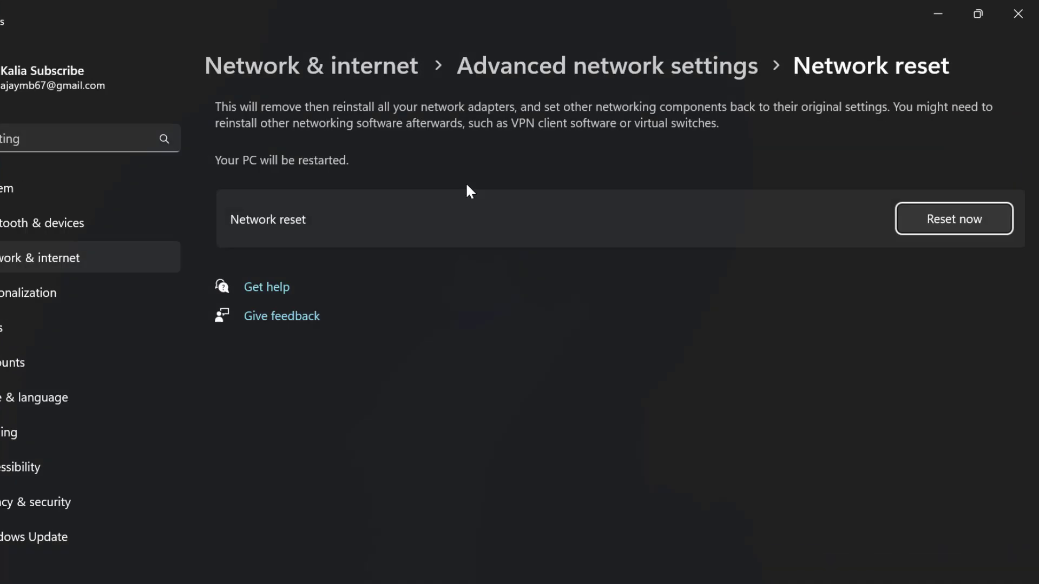
{"action": "left_click", "coordinate": [923, 233]}
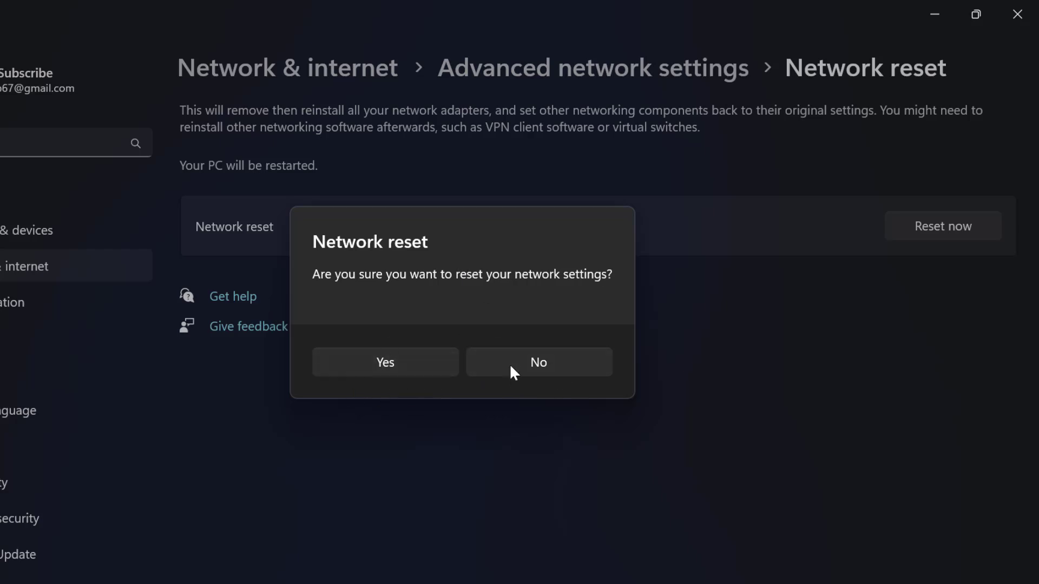
{"action": "key", "text": "Escape"}
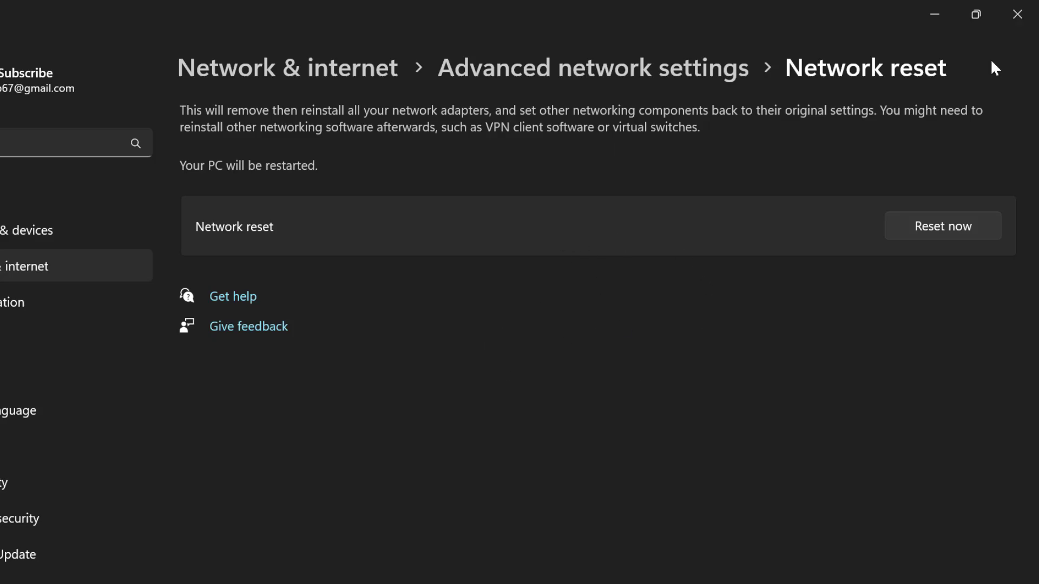
{"action": "left_click", "coordinate": [1018, 16]}
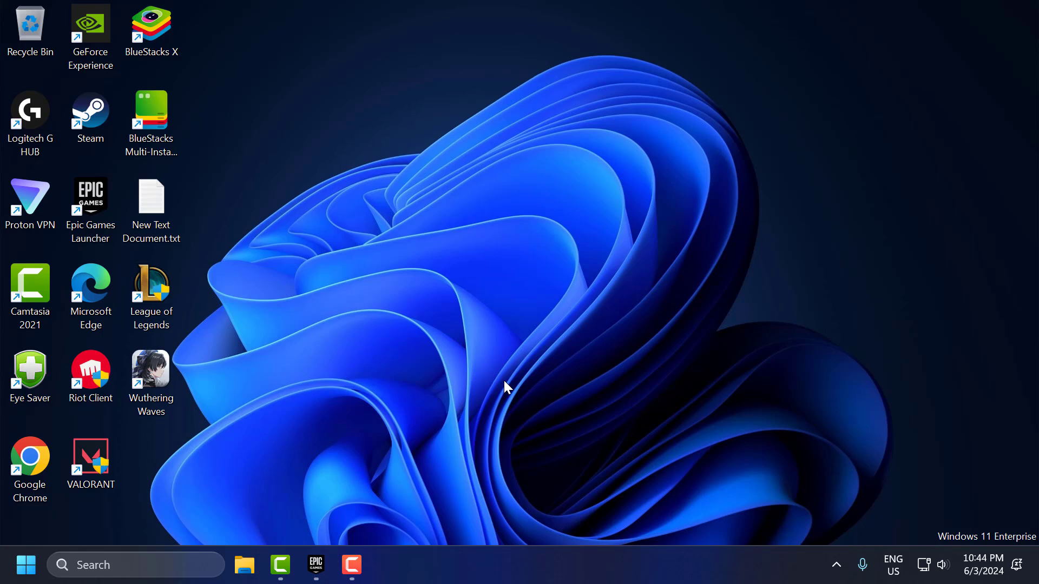
{"action": "left_click", "coordinate": [186, 561]}
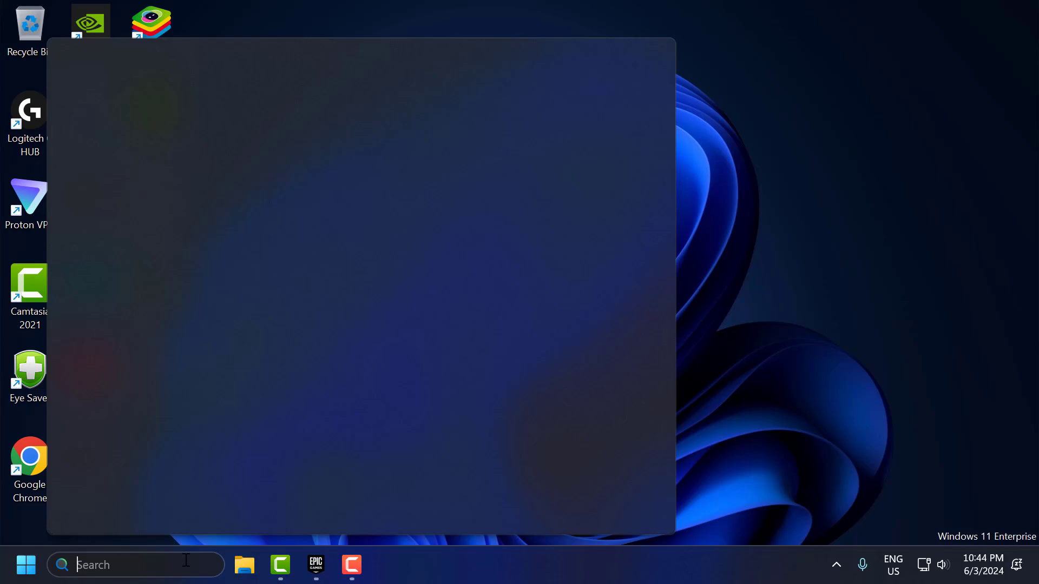
{"action": "type", "text": "settings"}
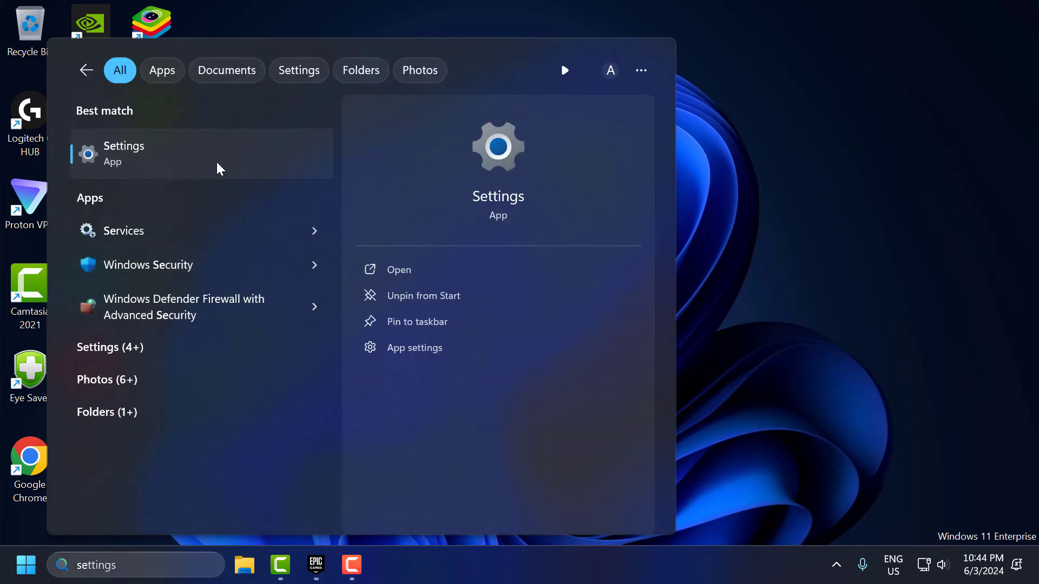
{"action": "left_click", "coordinate": [215, 162]}
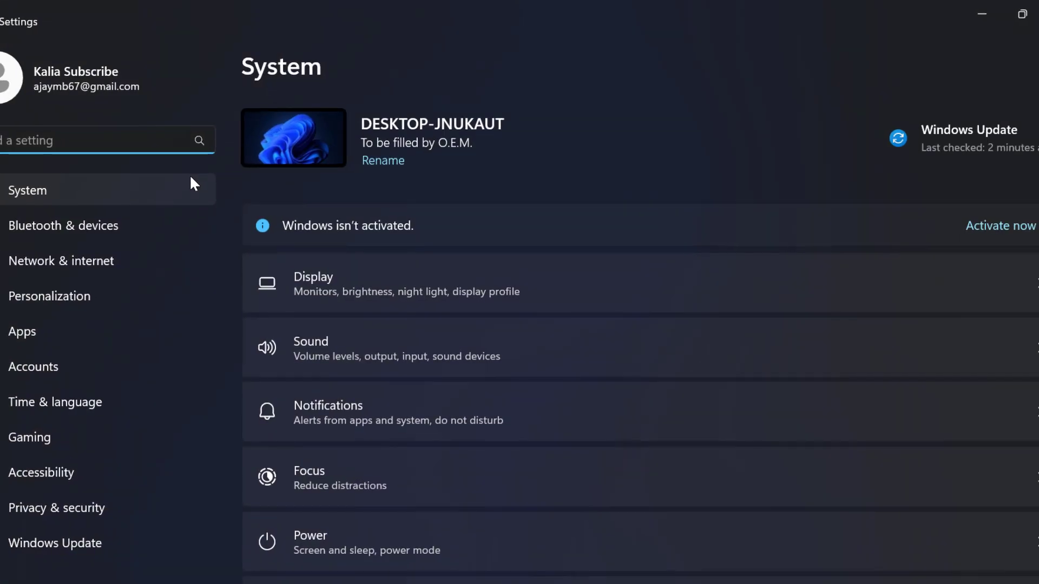
{"action": "left_click", "coordinate": [88, 257]}
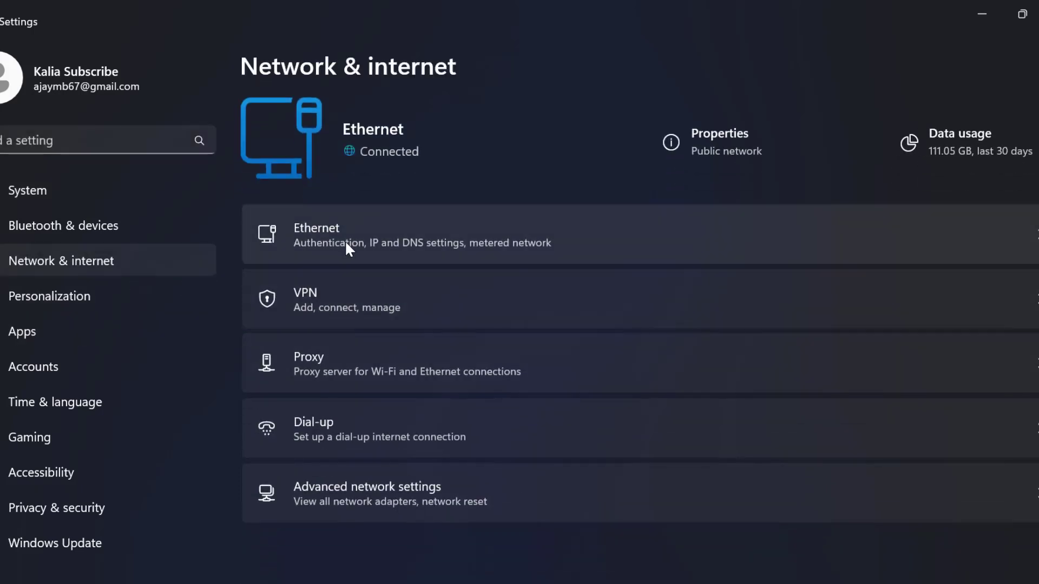
{"action": "left_click", "coordinate": [377, 369]}
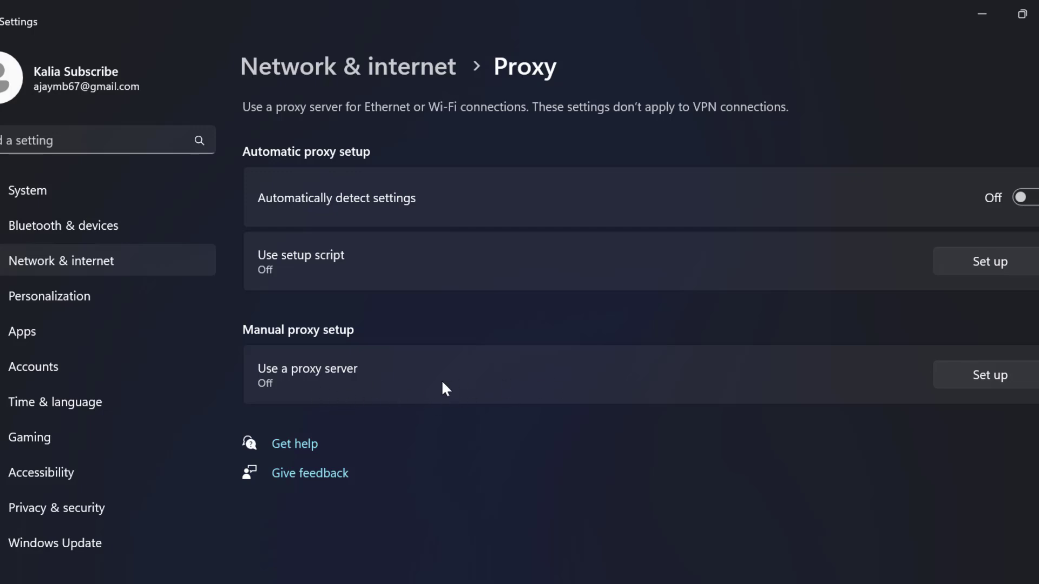
{"action": "left_click", "coordinate": [398, 64]}
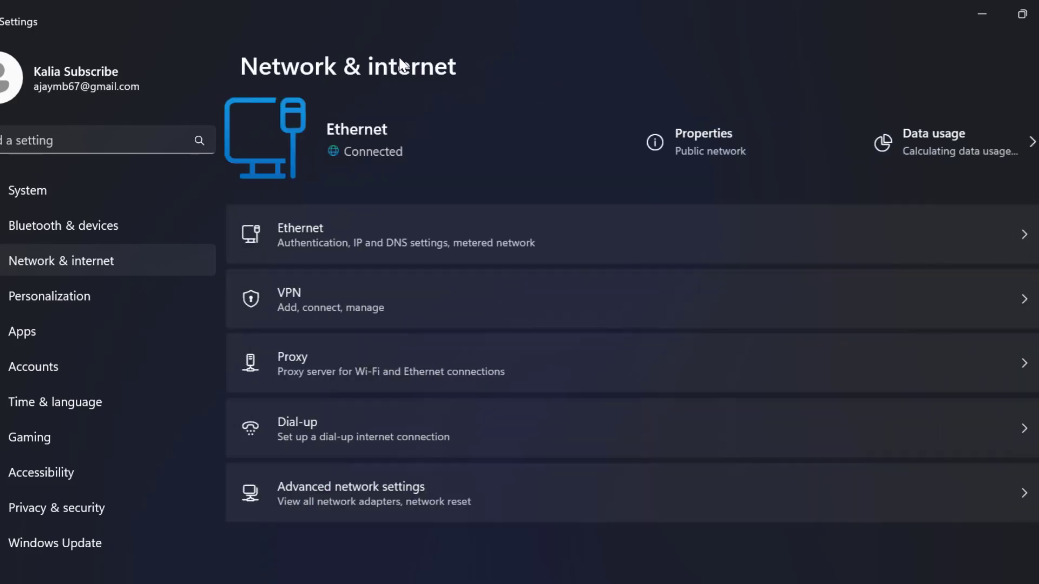
{"action": "left_click", "coordinate": [414, 316]}
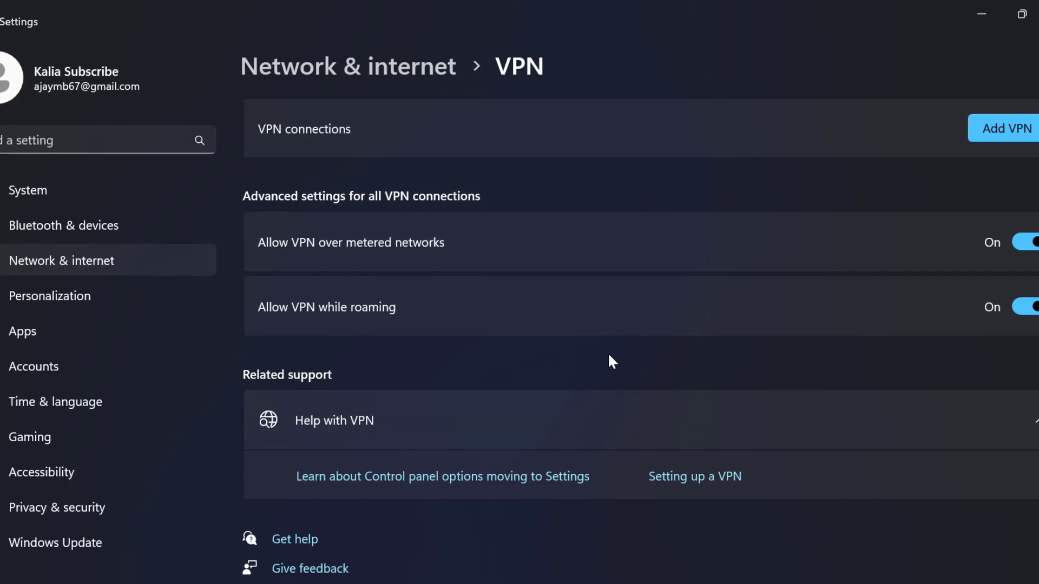
{"action": "left_click", "coordinate": [1036, 14]}
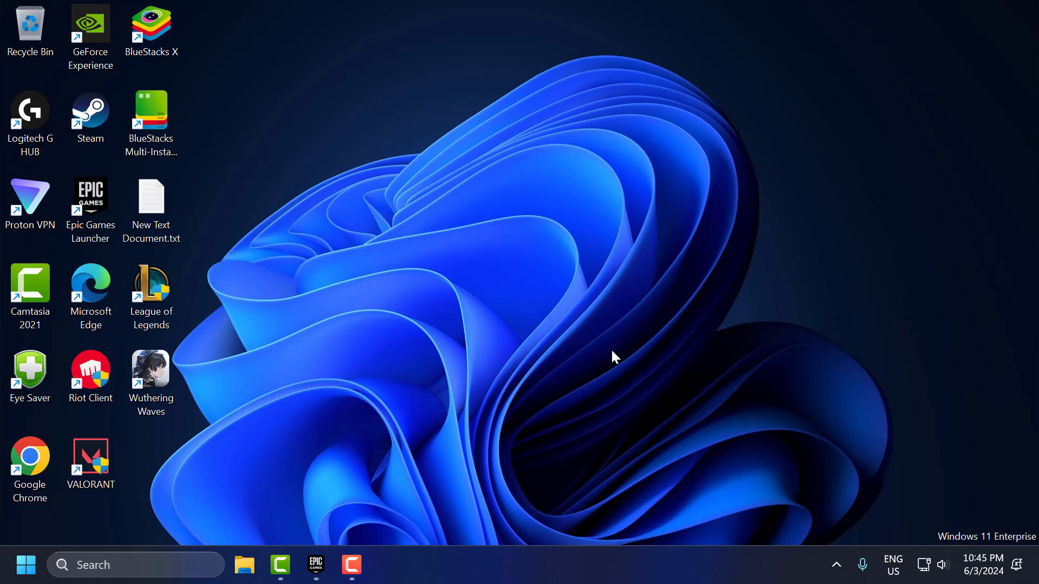
Open System Configuration (msconfig), hide all Microsoft services and disable all remaining services
{"action": "left_click", "coordinate": [216, 562]}
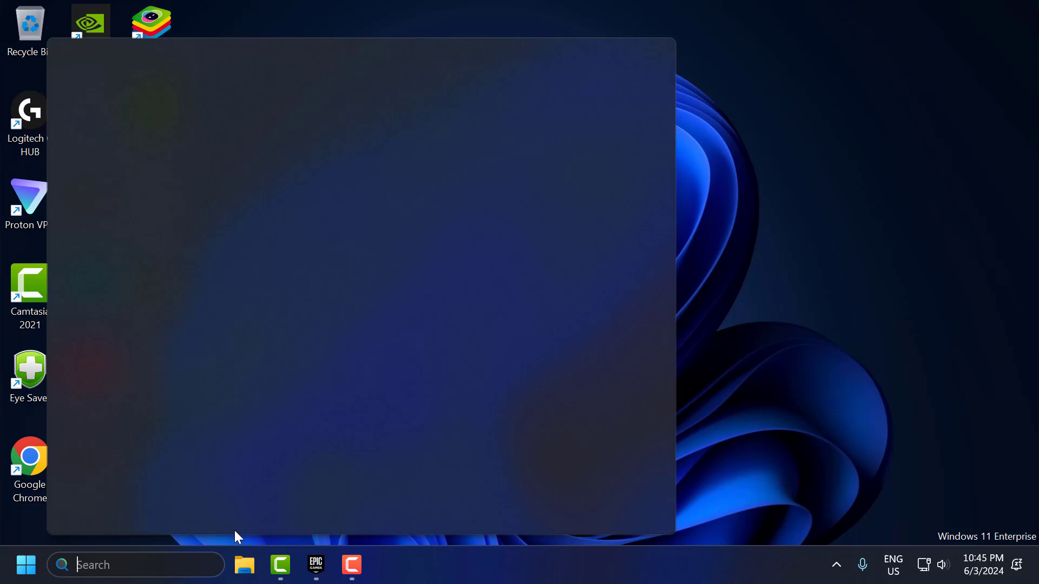
{"action": "type", "text": "ms"}
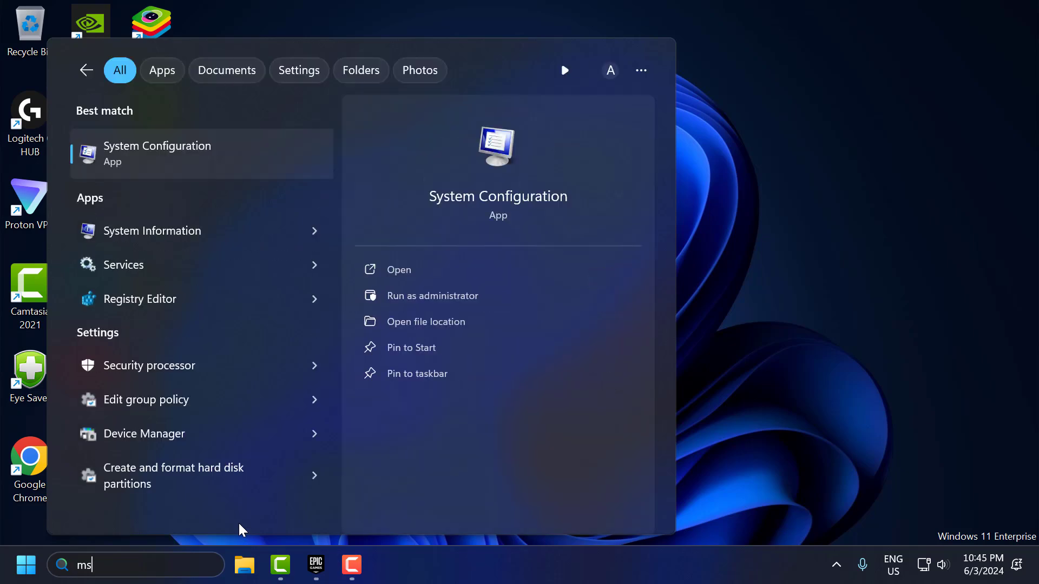
{"action": "key", "text": "Escape"}
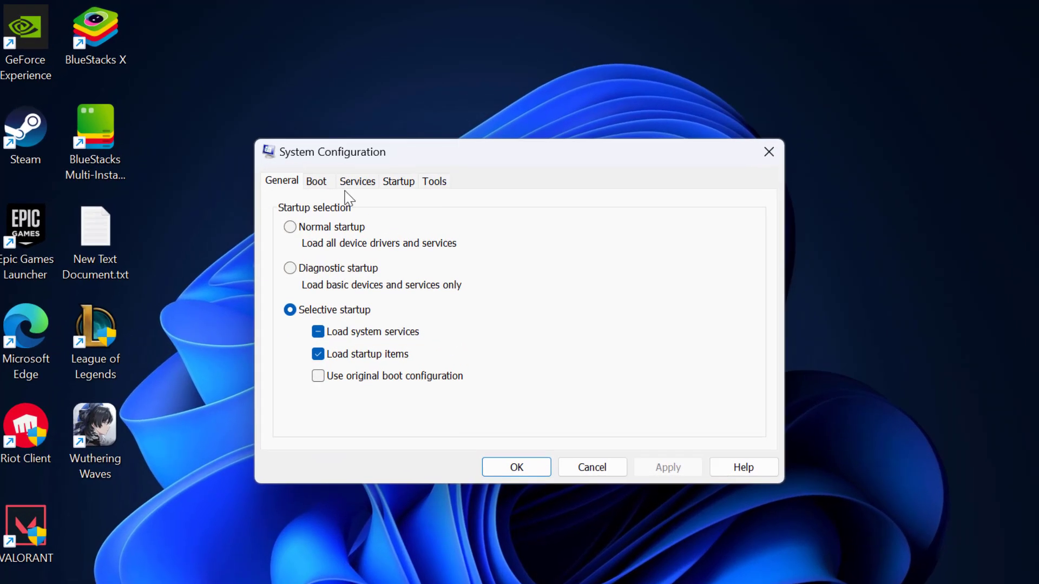
{"action": "left_click", "coordinate": [354, 182]}
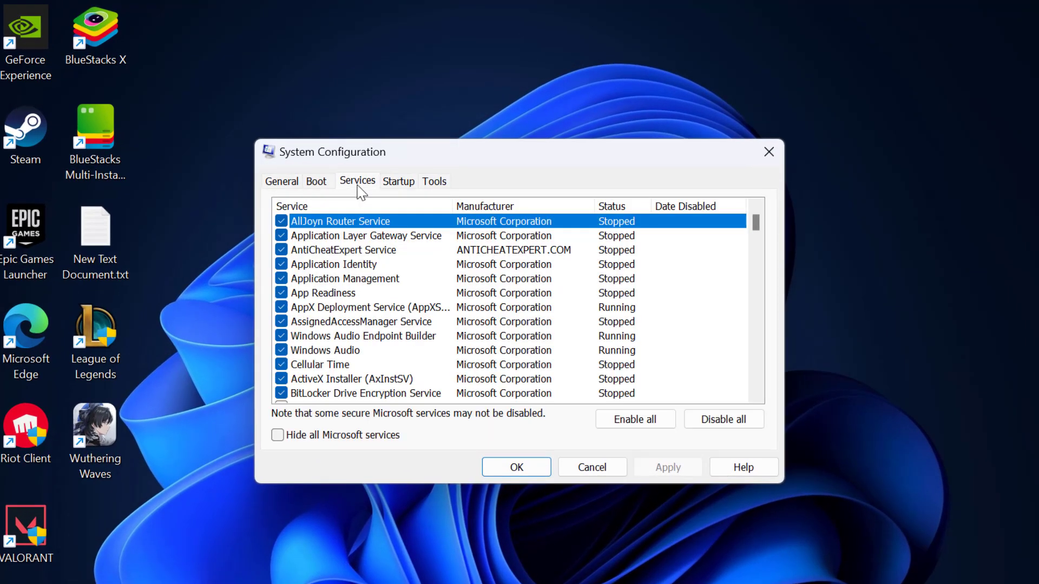
{"action": "left_click", "coordinate": [278, 436]}
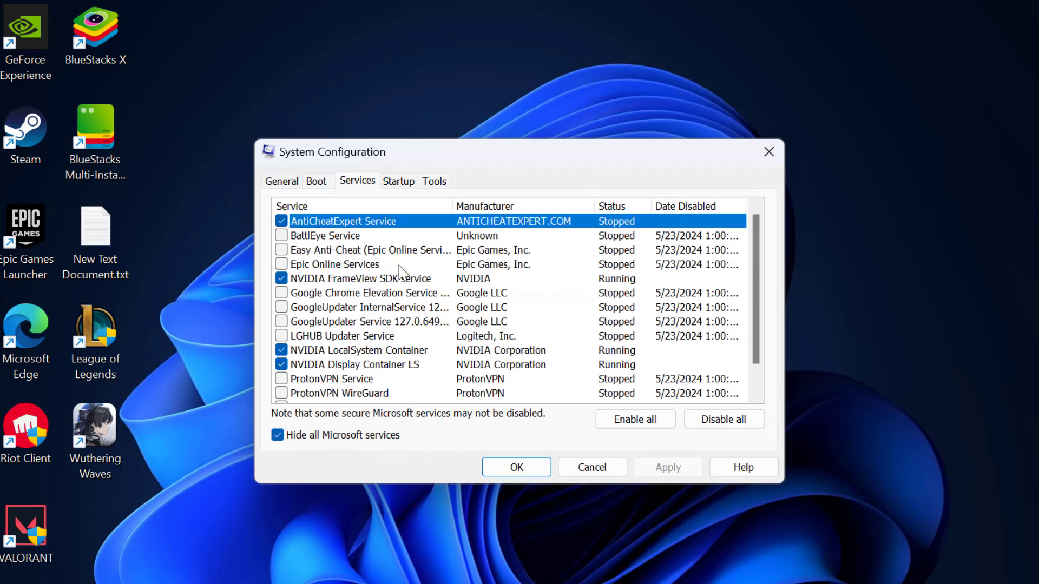
{"action": "left_click", "coordinate": [721, 420]}
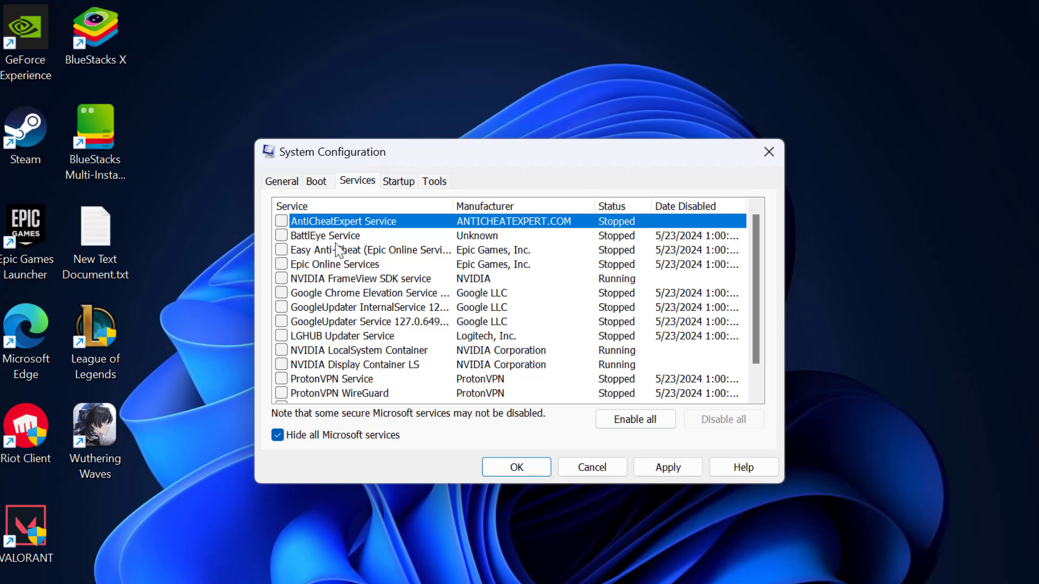
Re-enable AntiCheatExpert Service, NVIDIA FrameView SDK, NVIDIA LocalSystem Container, NVIDIA Display Container LS and vgc
{"action": "left_click", "coordinate": [281, 221]}
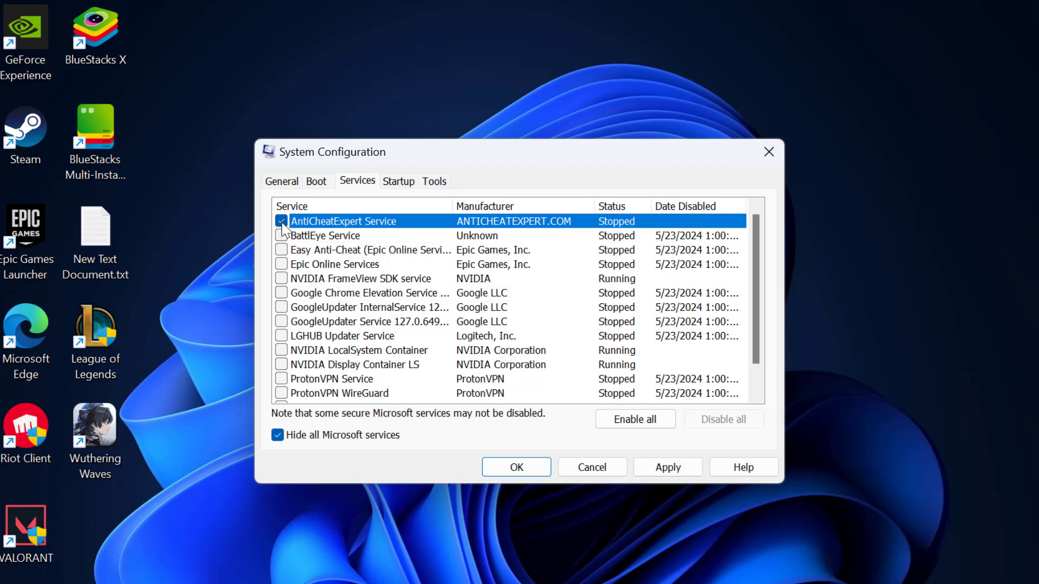
{"action": "left_click", "coordinate": [281, 278]}
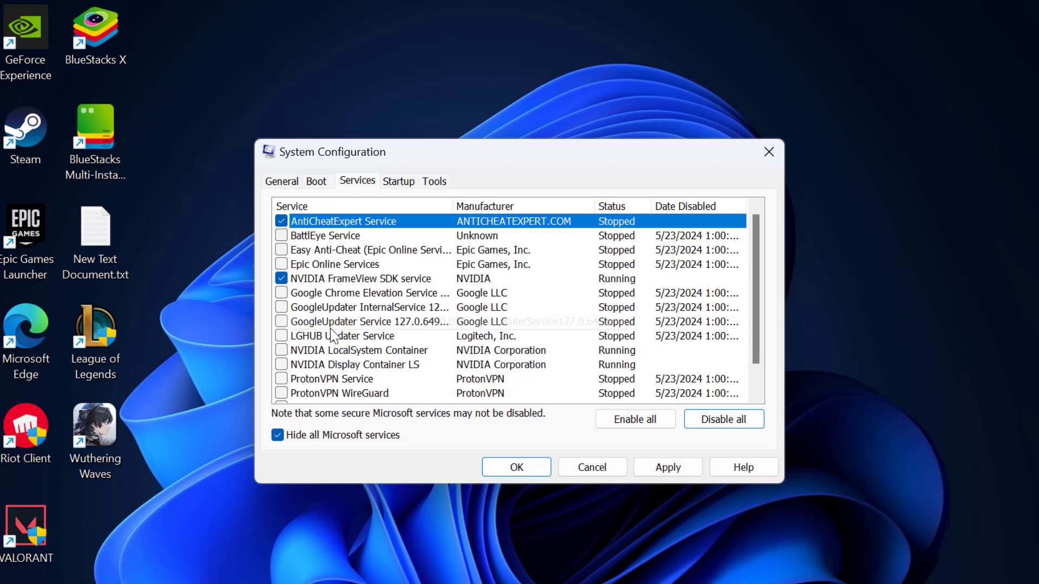
{"action": "left_click", "coordinate": [281, 350]}
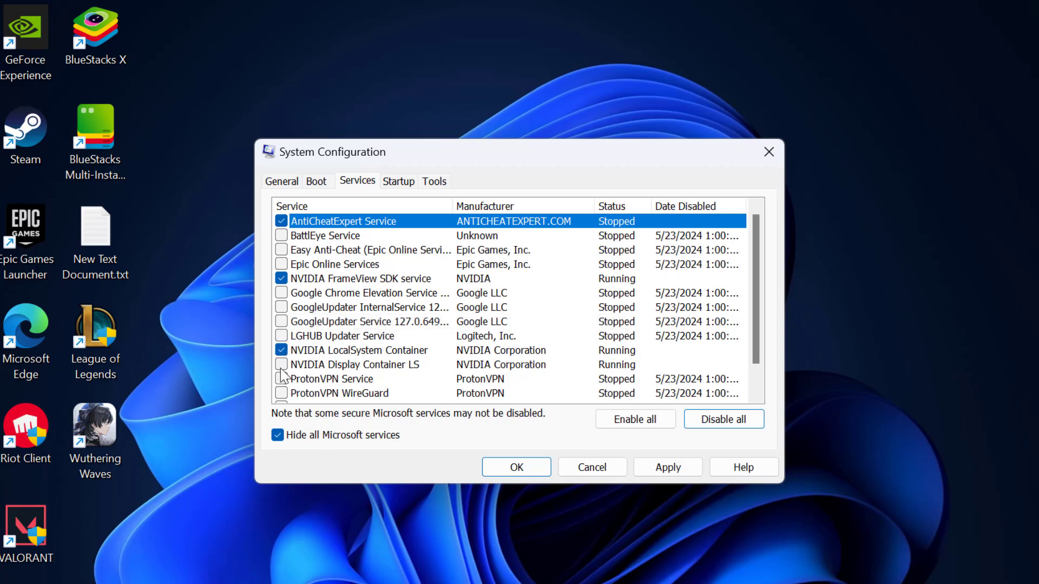
{"action": "left_click", "coordinate": [281, 364]}
{"action": "scroll", "coordinate": [354, 357], "scroll_direction": "down", "scroll_amount": 1}
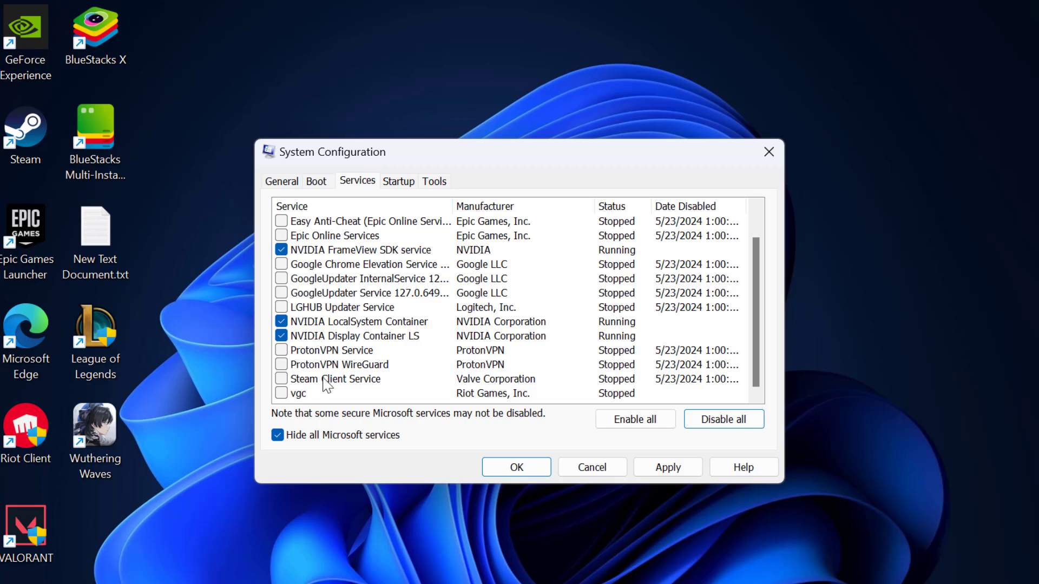
{"action": "left_click", "coordinate": [281, 393]}
{"action": "key", "text": "Home"}
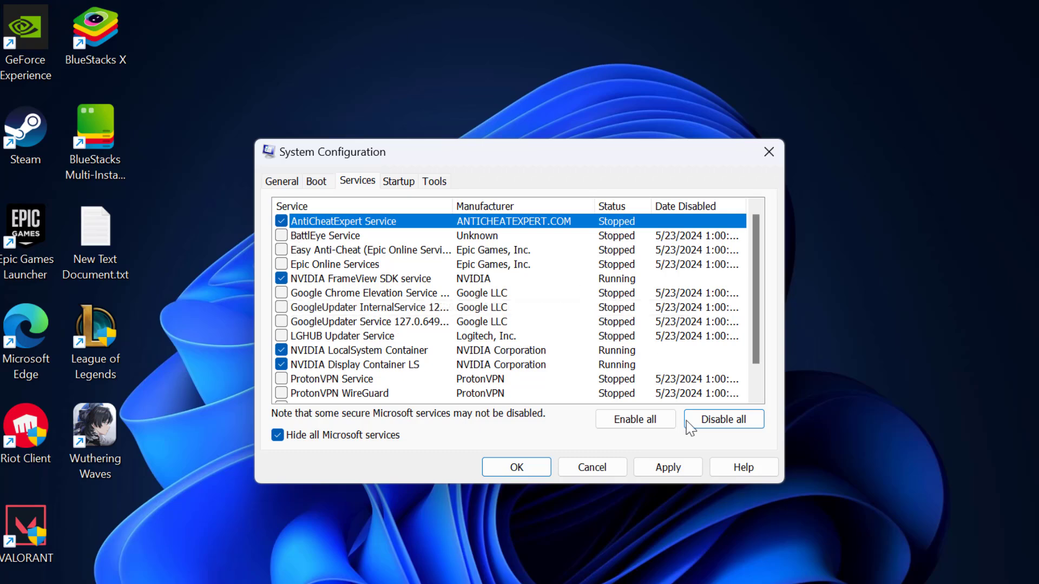
{"action": "scroll", "coordinate": [349, 352], "scroll_direction": "down", "scroll_amount": 1}
{"action": "scroll", "coordinate": [355, 347], "scroll_direction": "up", "scroll_amount": 1}
Review the startup apps in Task Manager, checking Power Automate Desktop's options without changing anything
{"action": "left_click", "coordinate": [405, 183]}
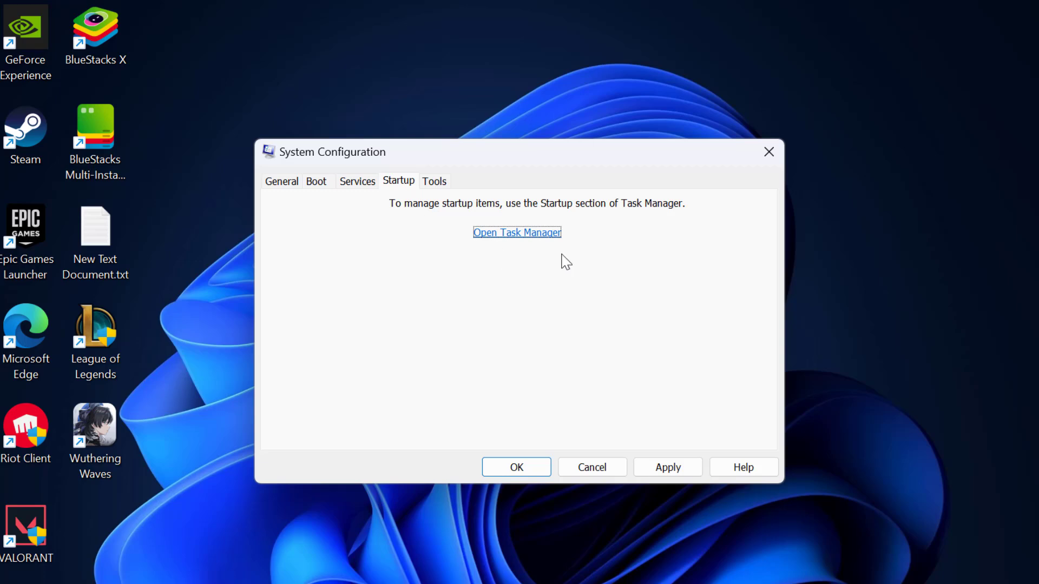
{"action": "left_click", "coordinate": [528, 238]}
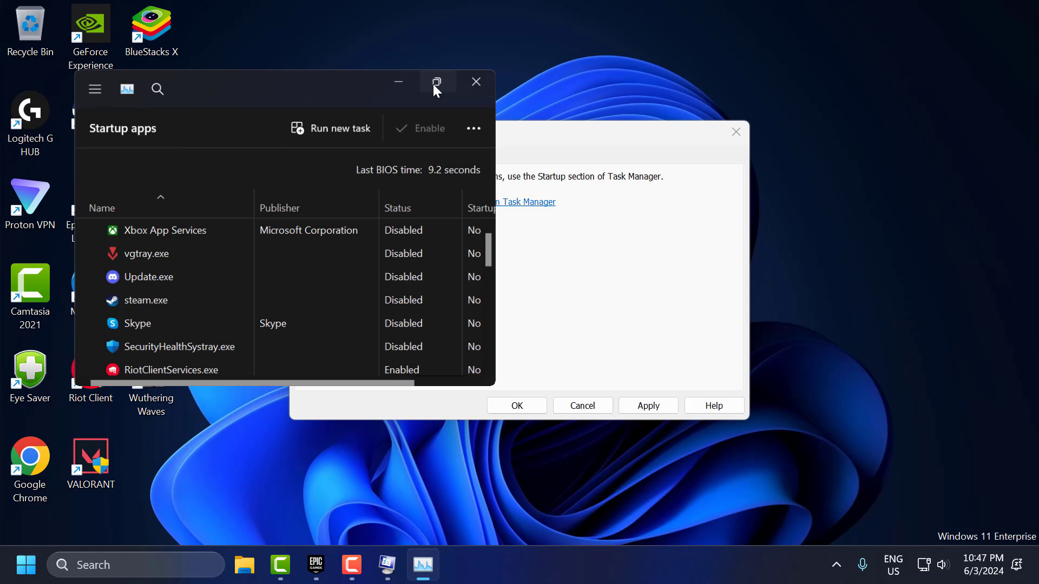
{"action": "left_click", "coordinate": [437, 82]}
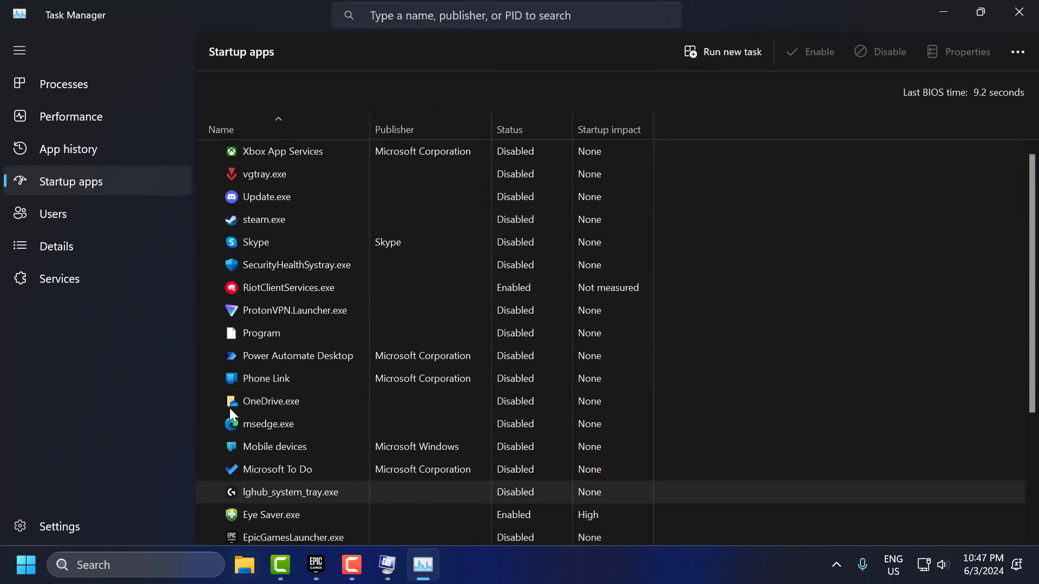
{"action": "scroll", "coordinate": [304, 275], "scroll_direction": "down", "scroll_amount": 2}
{"action": "right_click", "coordinate": [305, 299]}
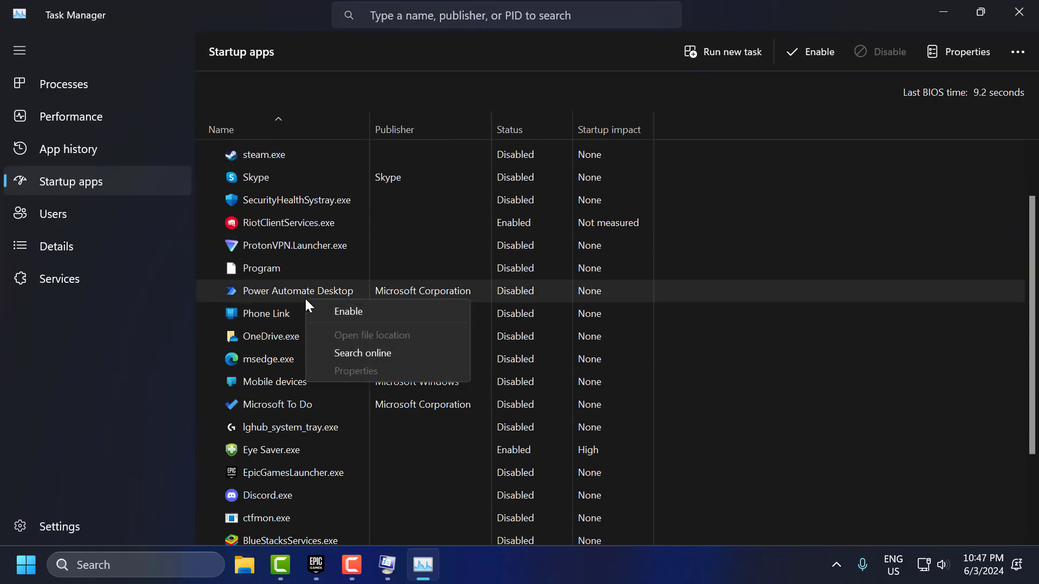
{"action": "left_click", "coordinate": [278, 313]}
{"action": "scroll", "coordinate": [286, 341], "scroll_direction": "up", "scroll_amount": 2}
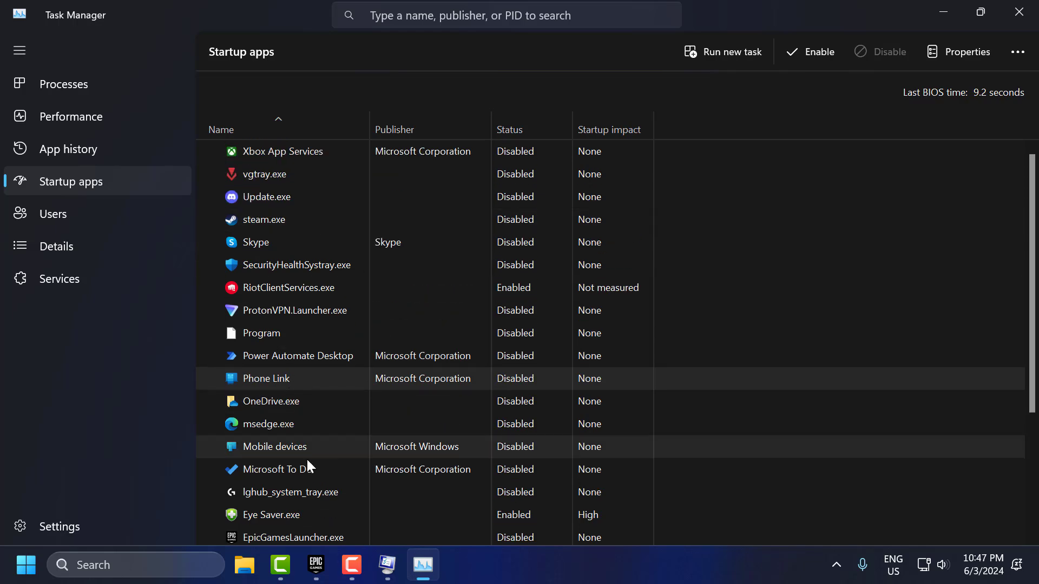
Close Task Manager, apply the System Configuration service changes, and choose Exit without restart
{"action": "left_click", "coordinate": [1018, 12]}
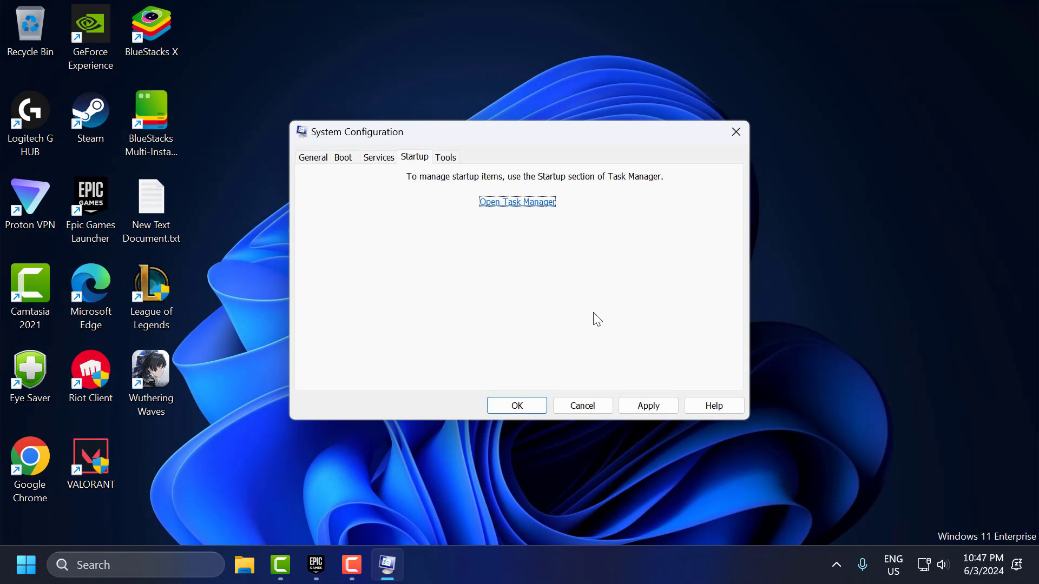
{"action": "left_click", "coordinate": [648, 406]}
{"action": "left_click", "coordinate": [501, 405]}
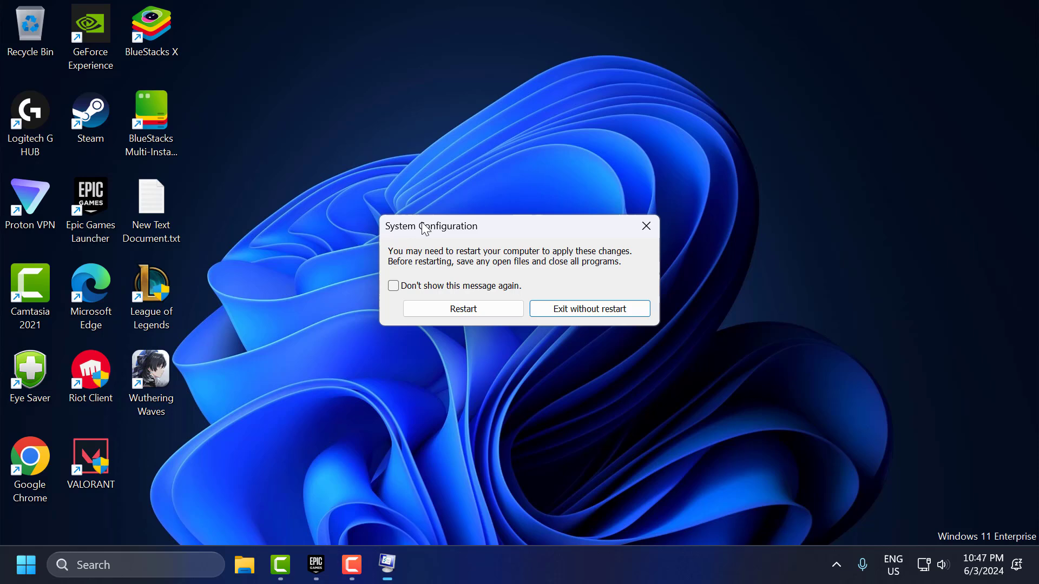
{"action": "left_click", "coordinate": [556, 313]}
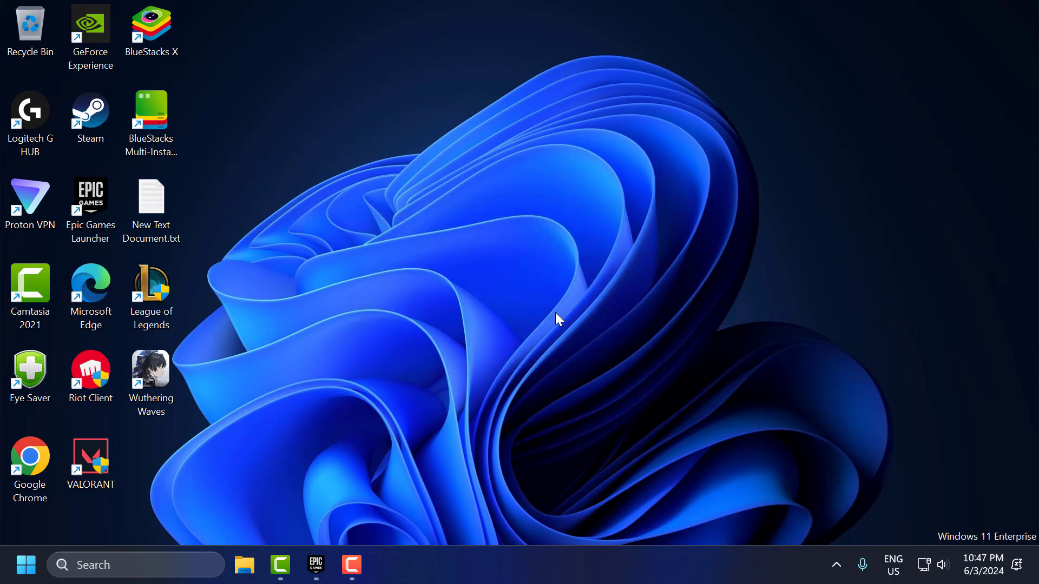